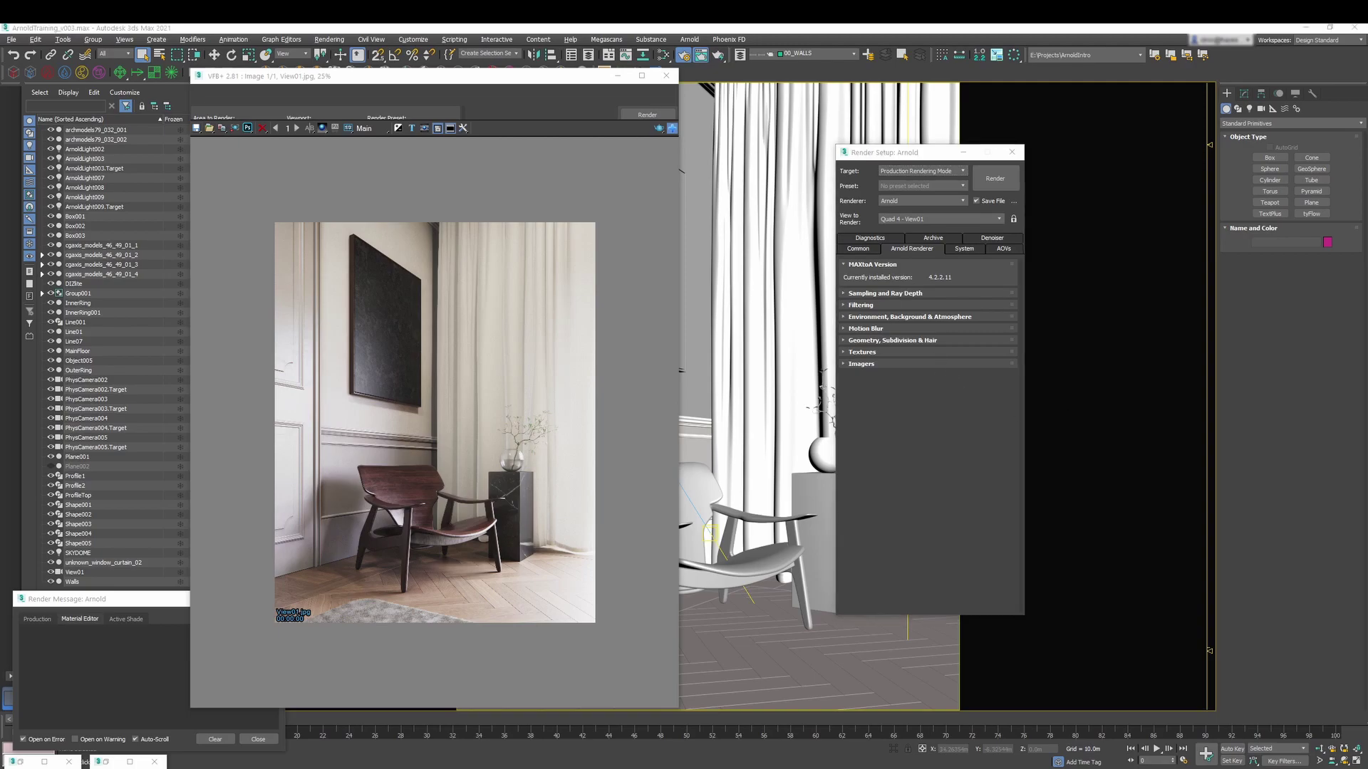
scroll(967, 325, "up", 10)
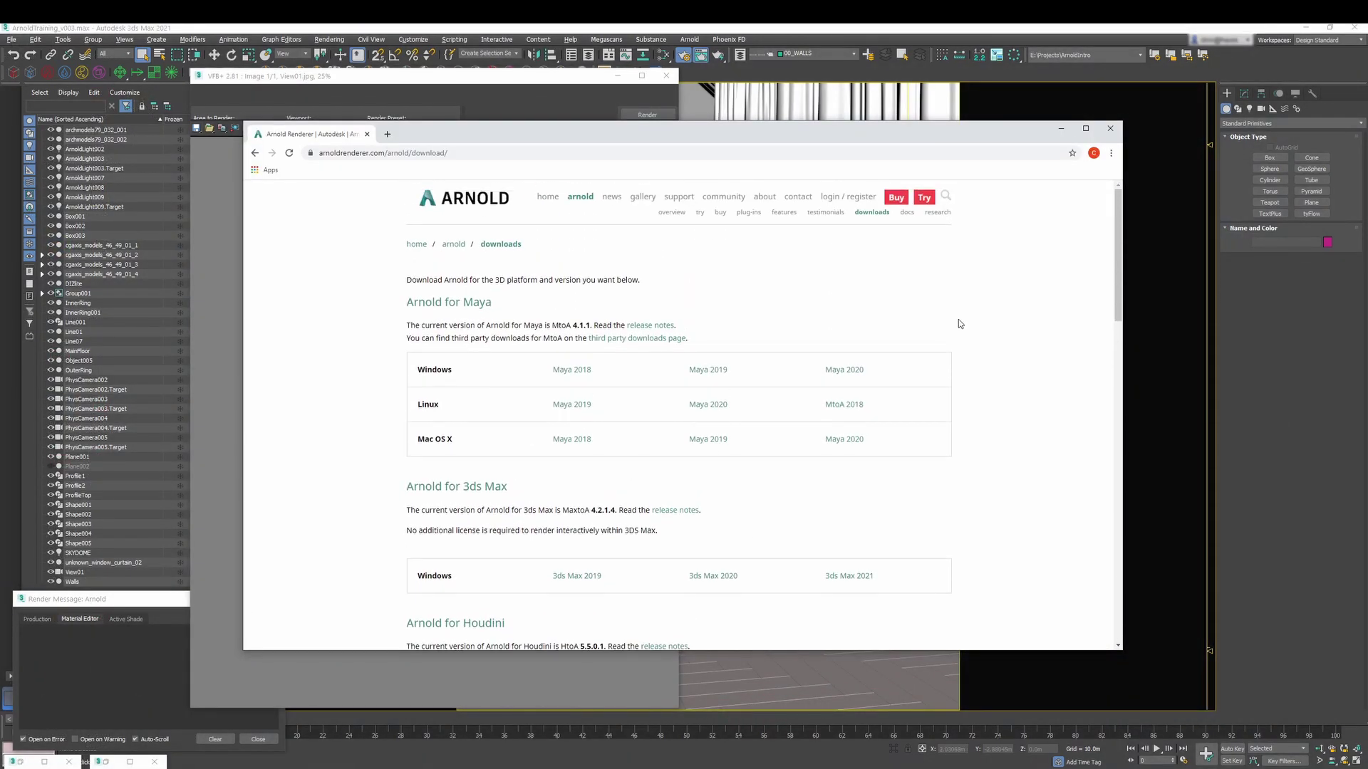
scroll(441, 333, "down", 2)
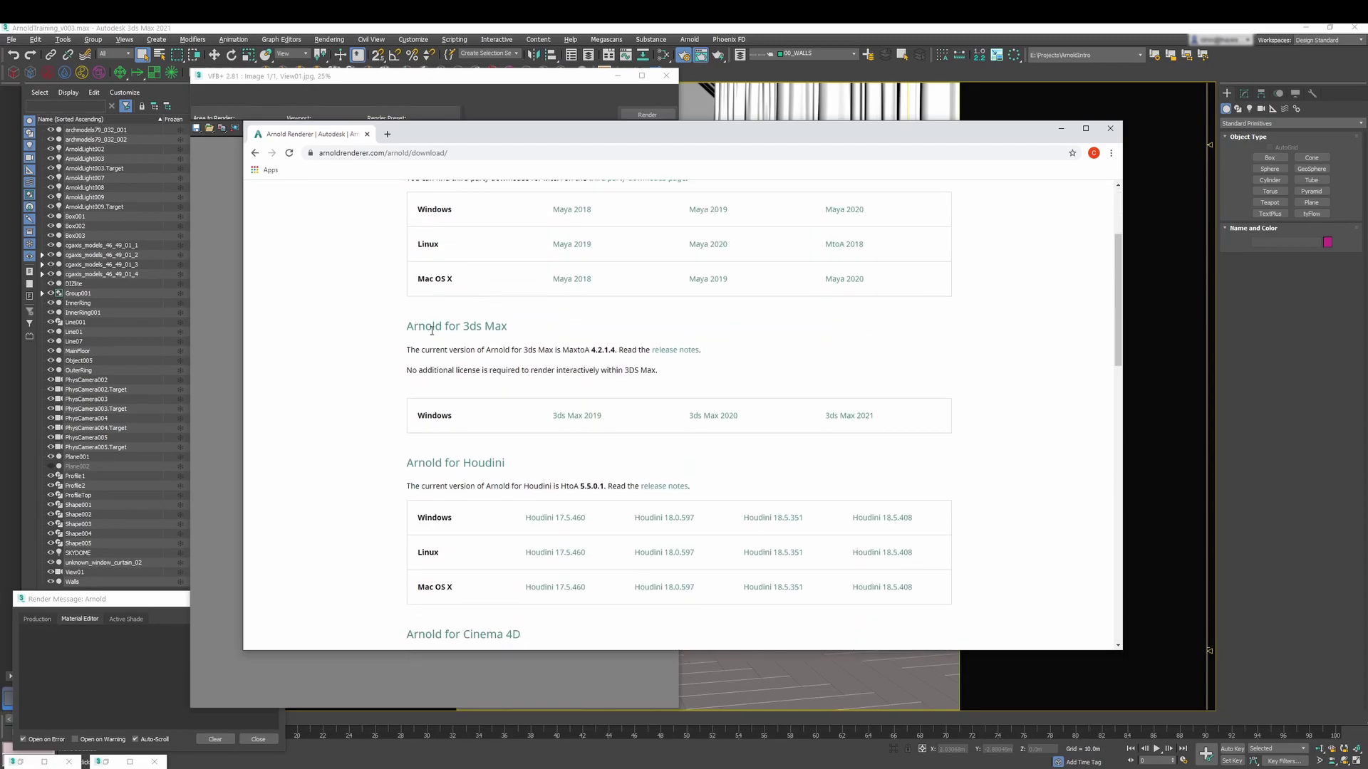
scroll(925, 335, "down", 2)
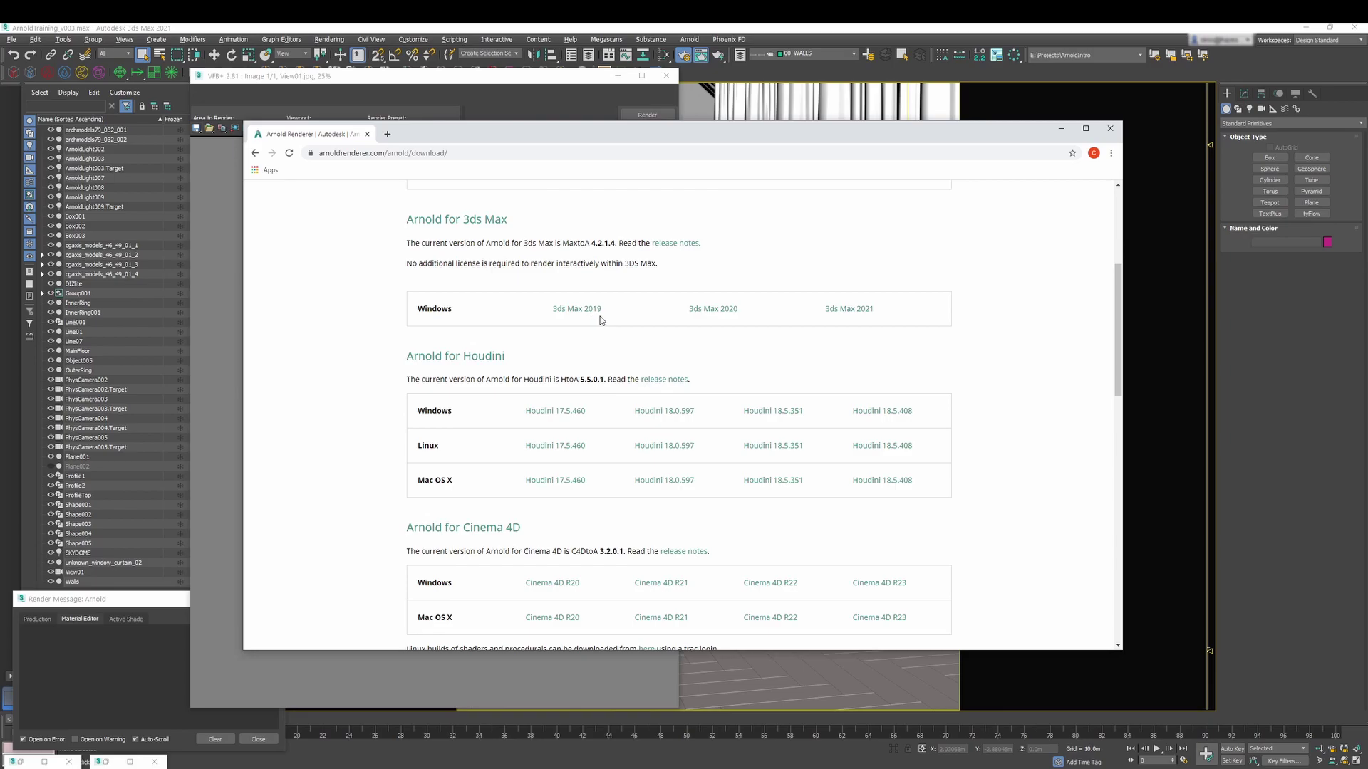
scroll(595, 320, "down", 10)
scroll(599, 320, "down", 3)
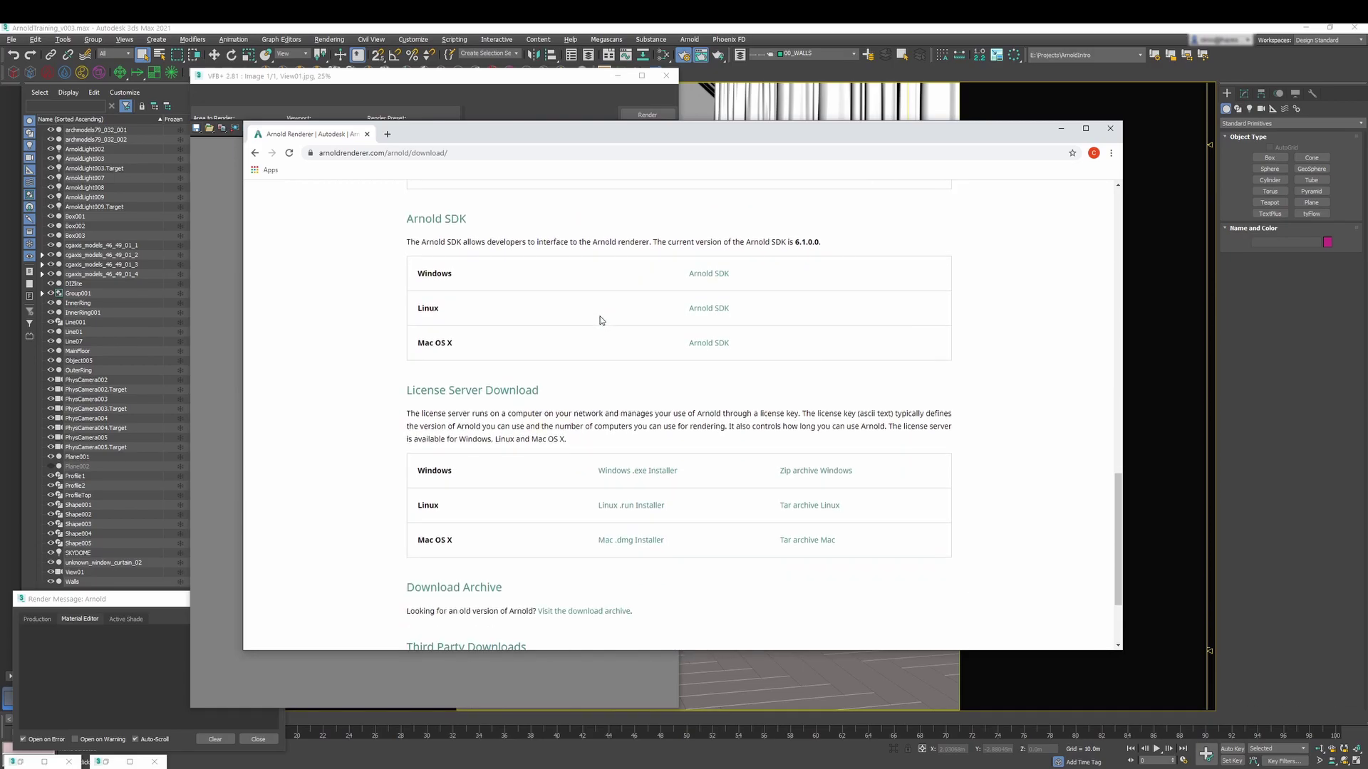
scroll(455, 413, "down", 3)
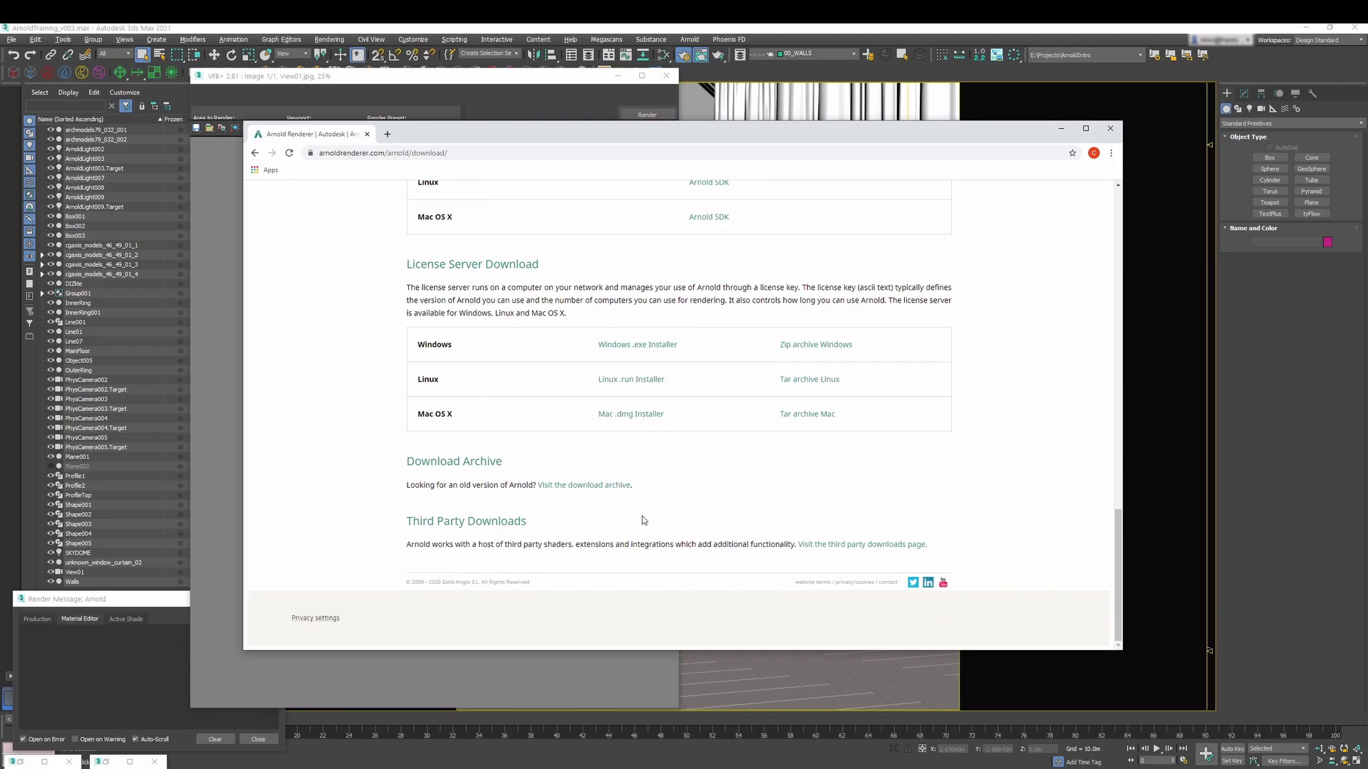
scroll(965, 336, "up", 2)
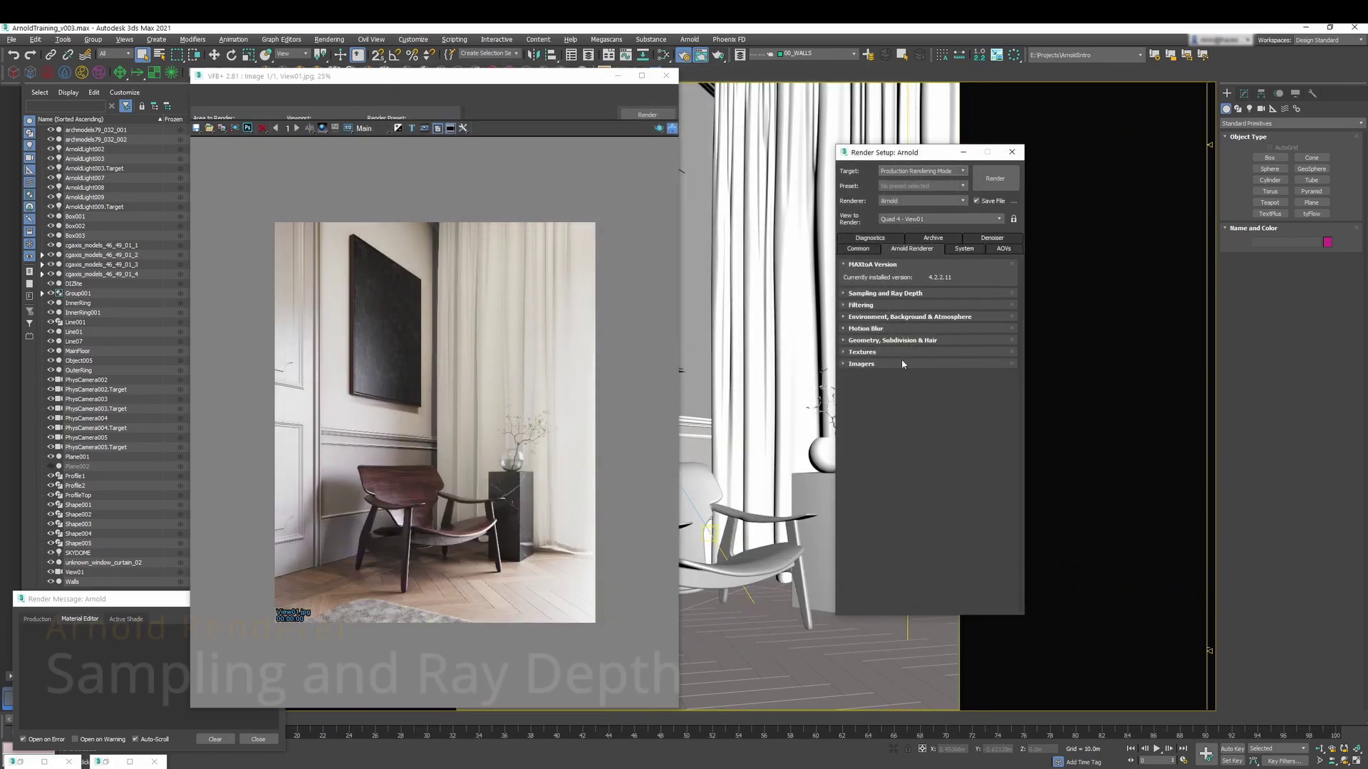
Expand Sampling and Ray Depth and scroll through its values, showing 162–252 total rays per pixel.
left_click(904, 294)
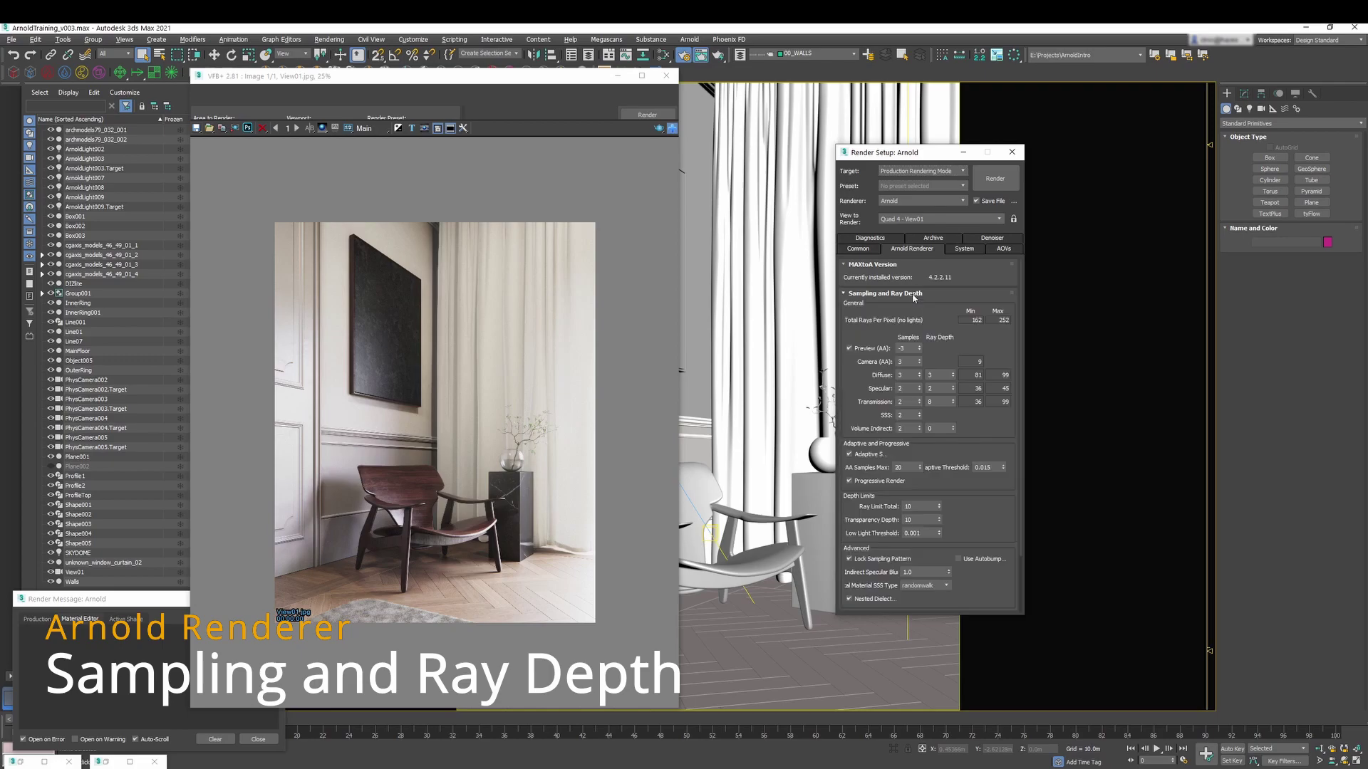
left_click_drag(974, 345, 978, 318)
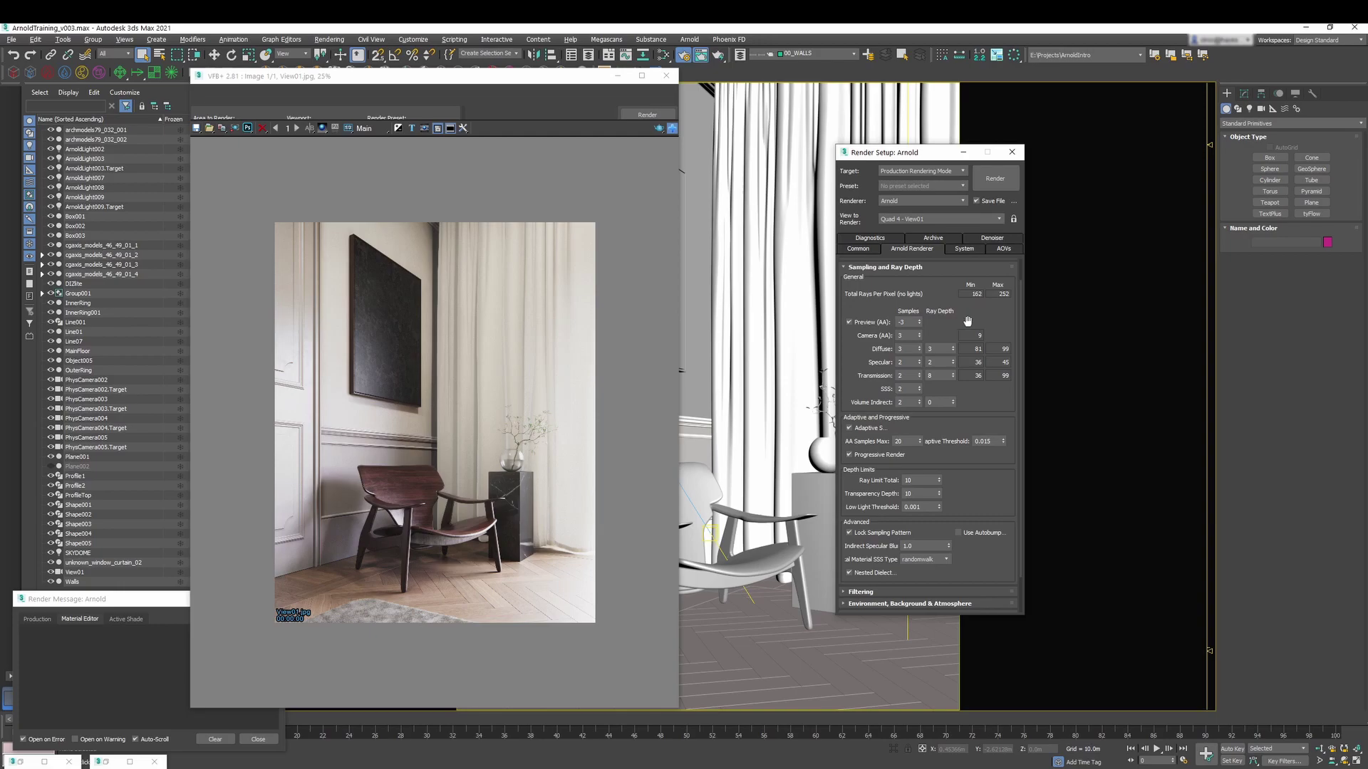
scroll(972, 403, "up", 1)
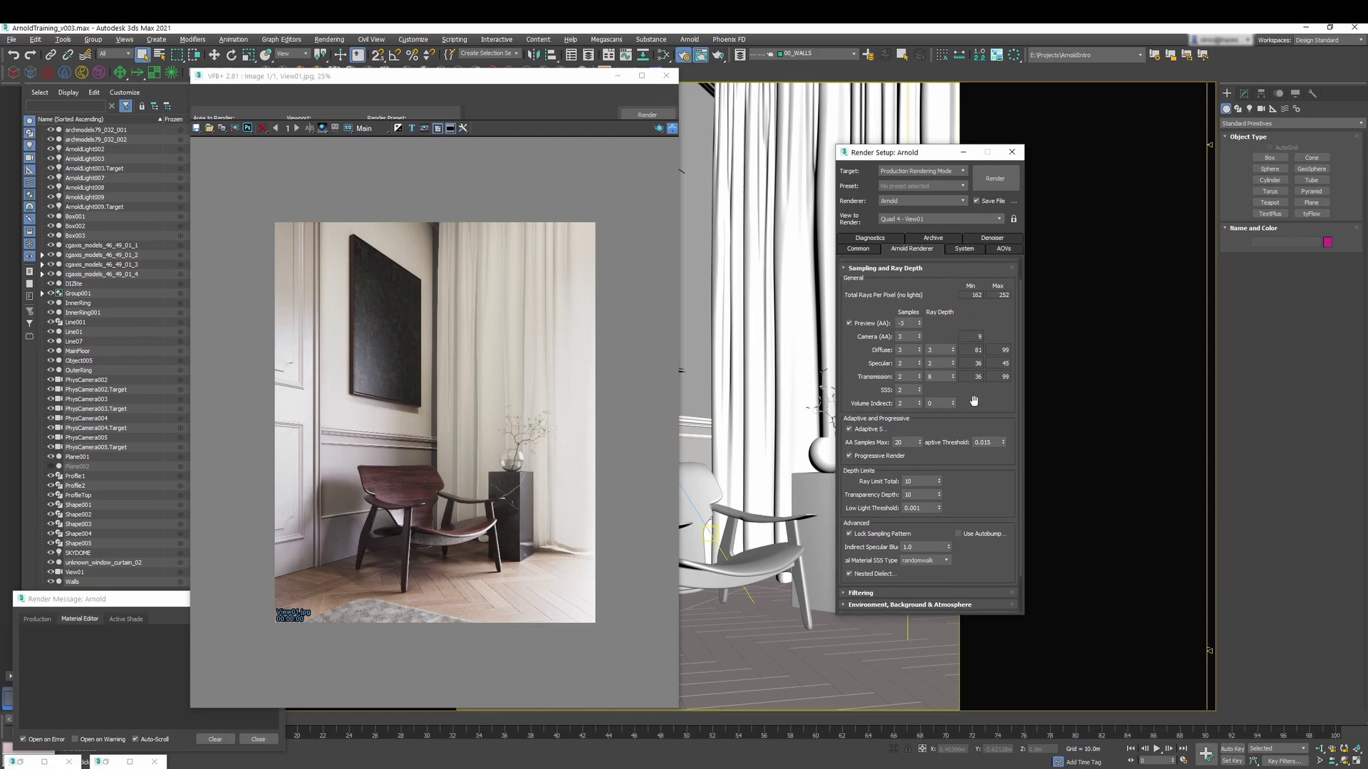
scroll(975, 400, "up", 1)
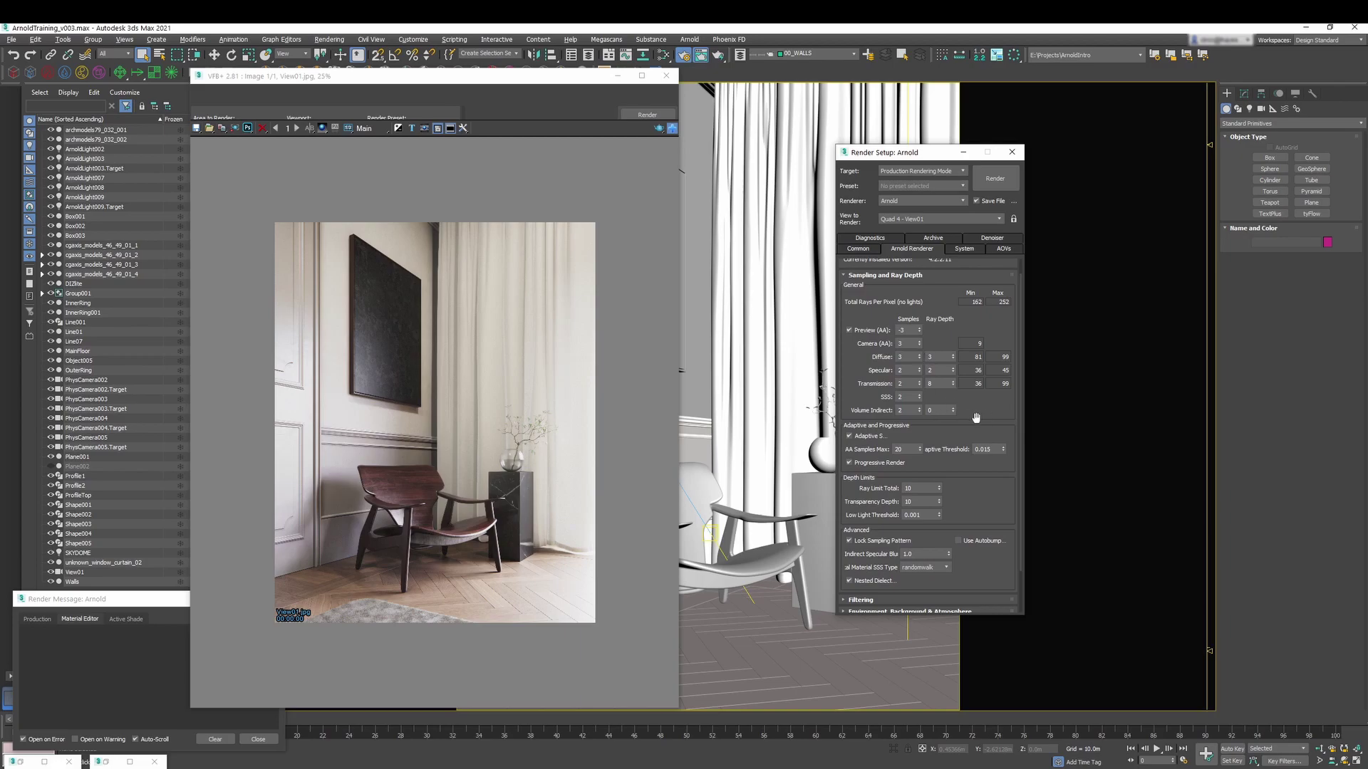
scroll(981, 412, "down", 1)
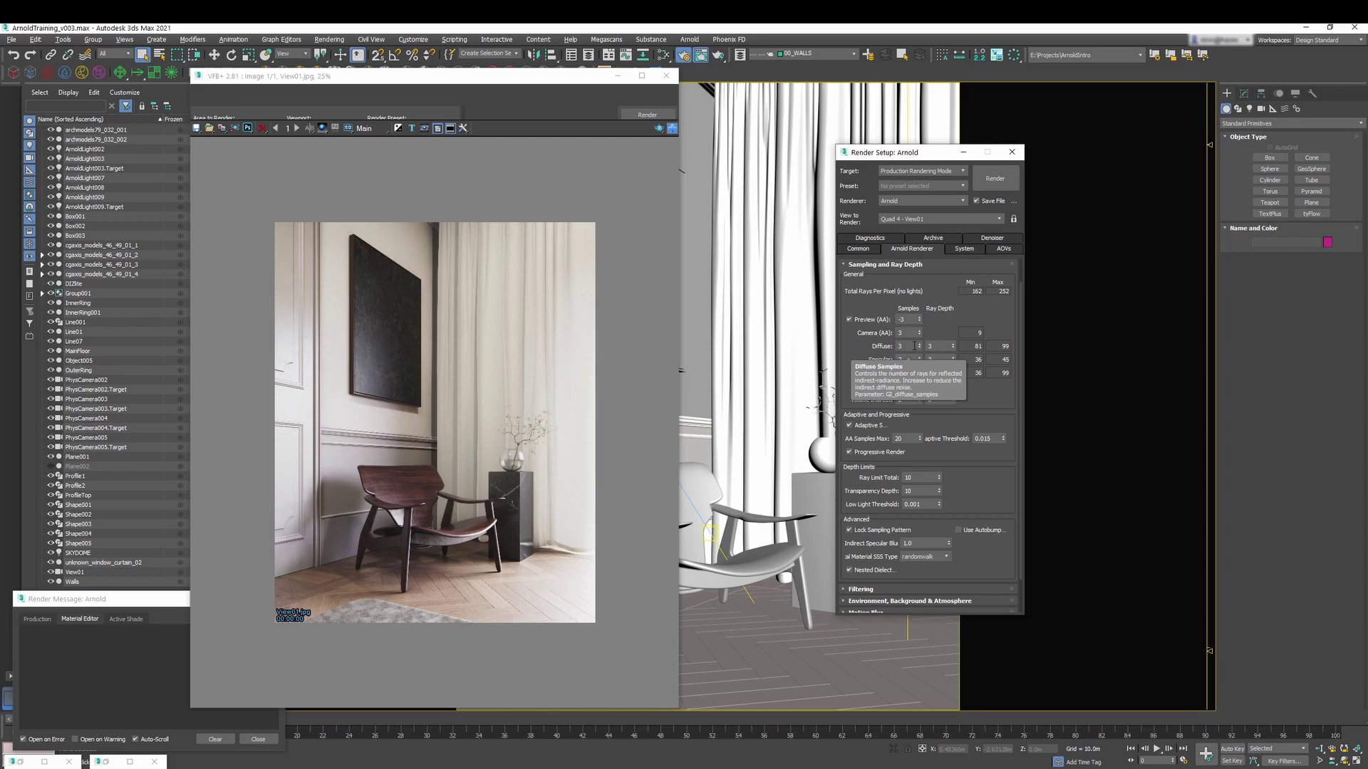
scroll(993, 385, "down", 1)
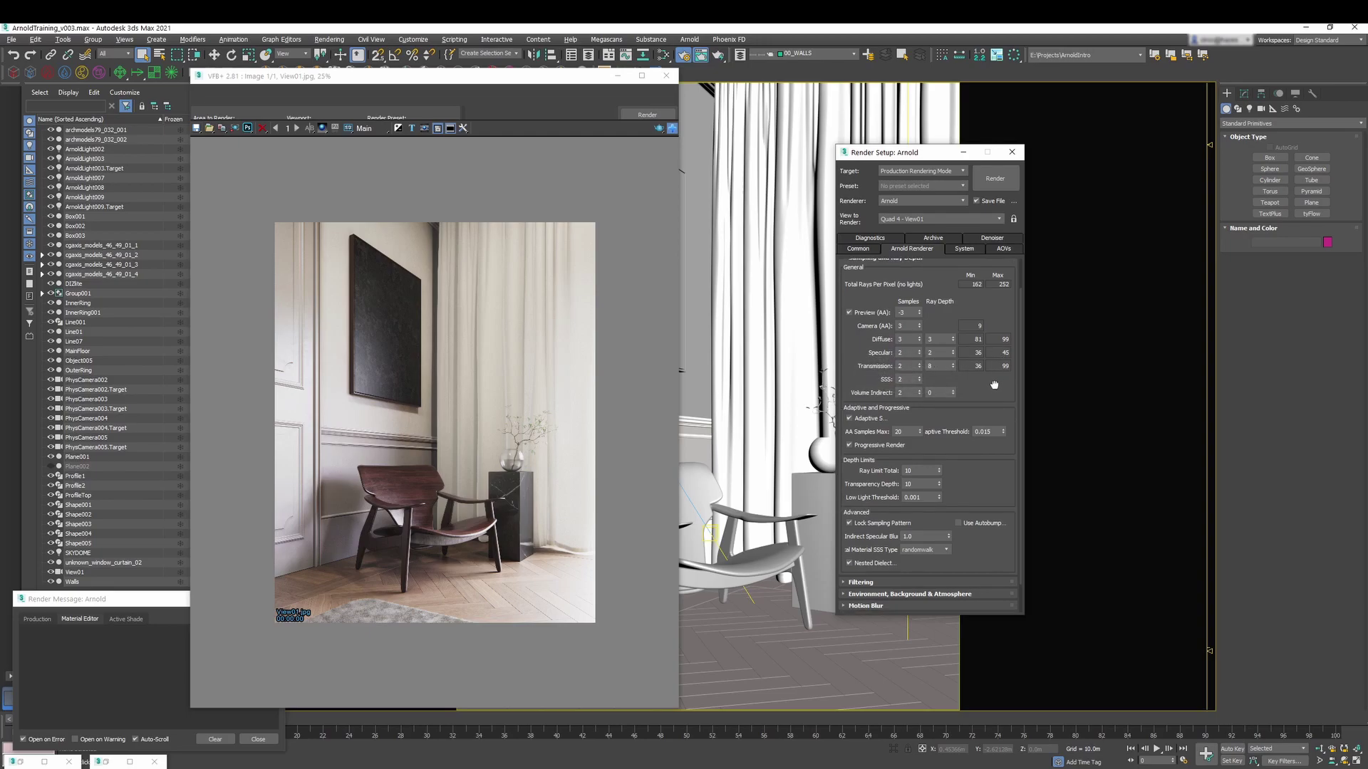
scroll(990, 388, "up", 1)
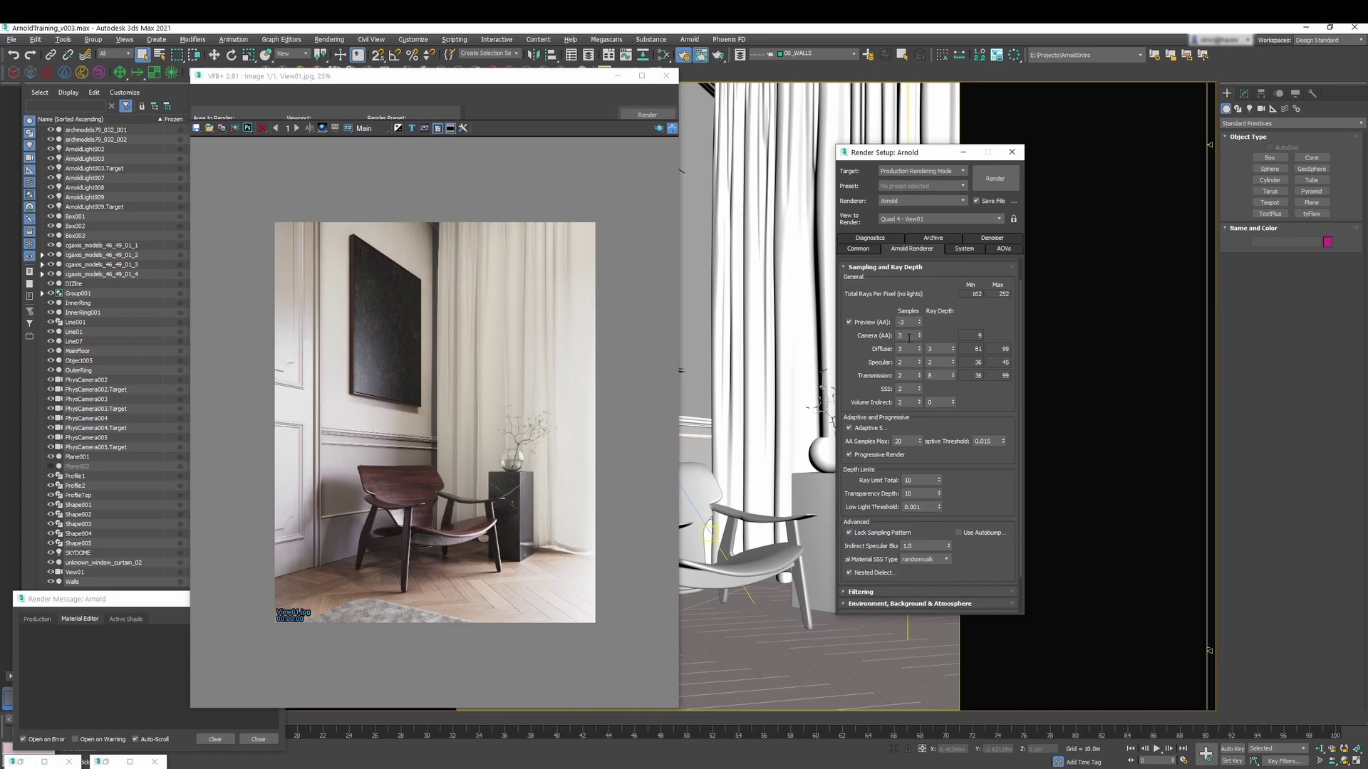
key("Return")
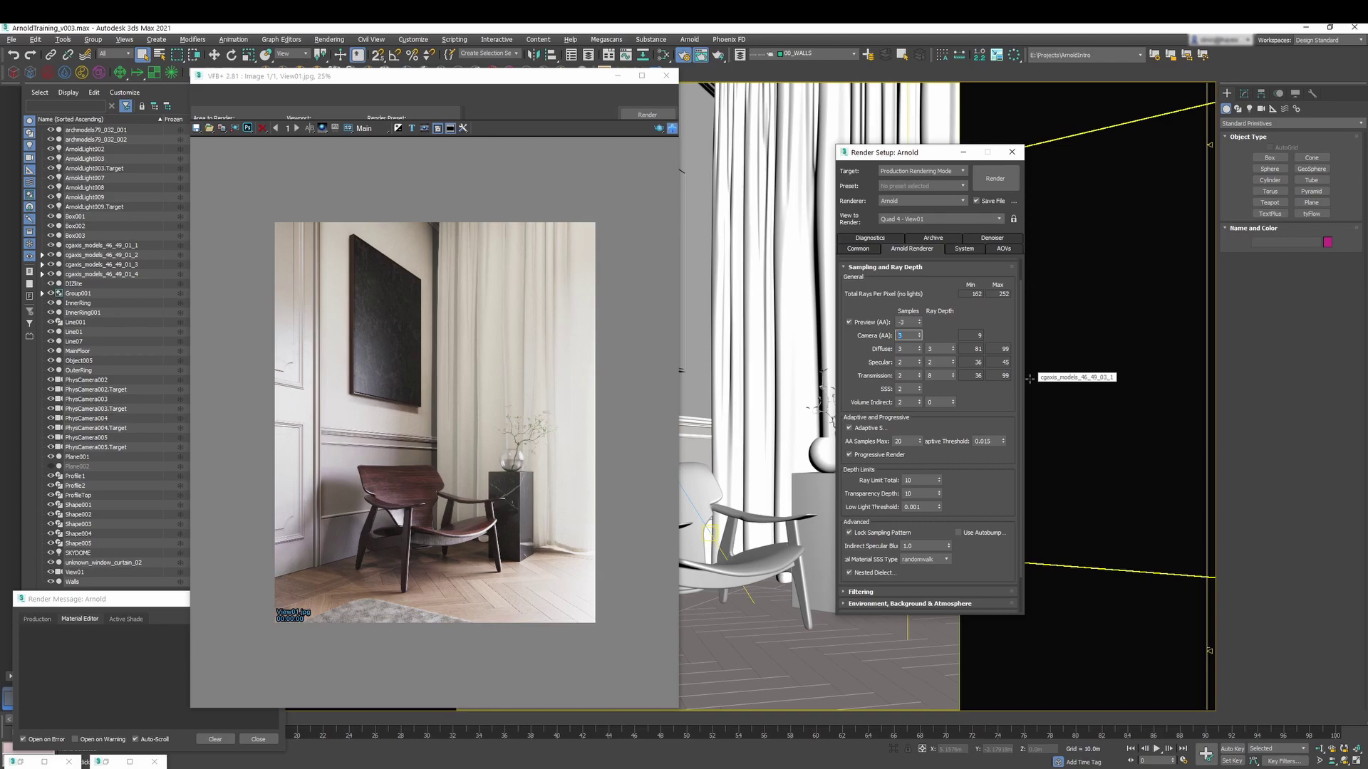
type("10")
key("Return")
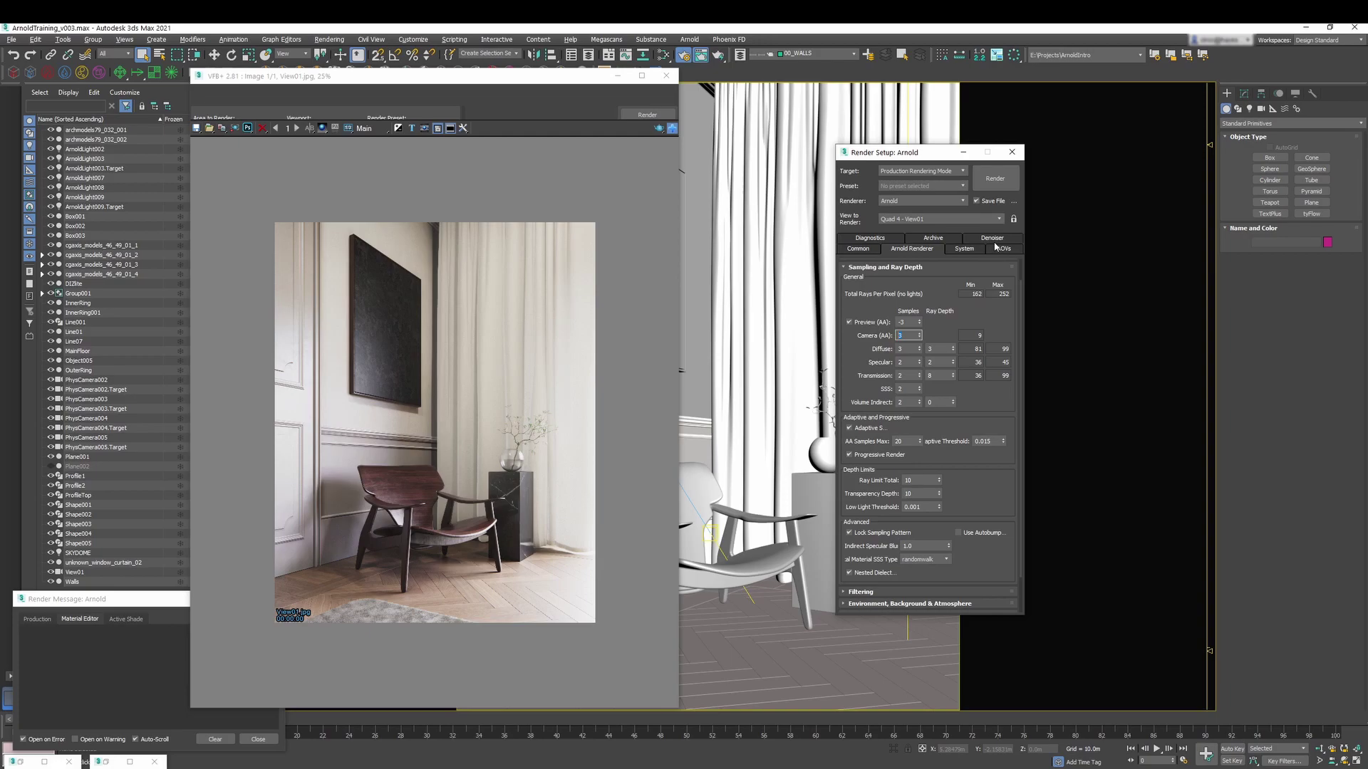
left_click(993, 249)
scroll(966, 369, "down", 2)
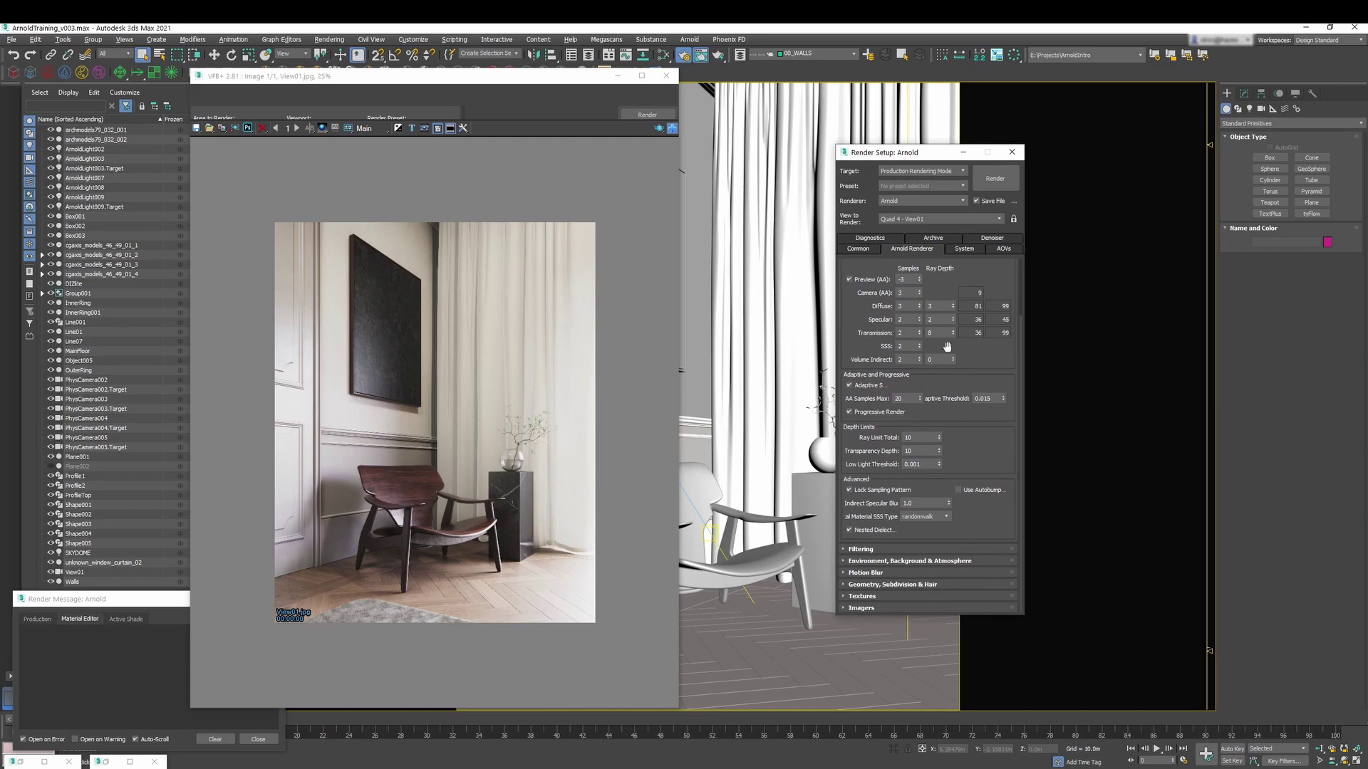
left_click(849, 385)
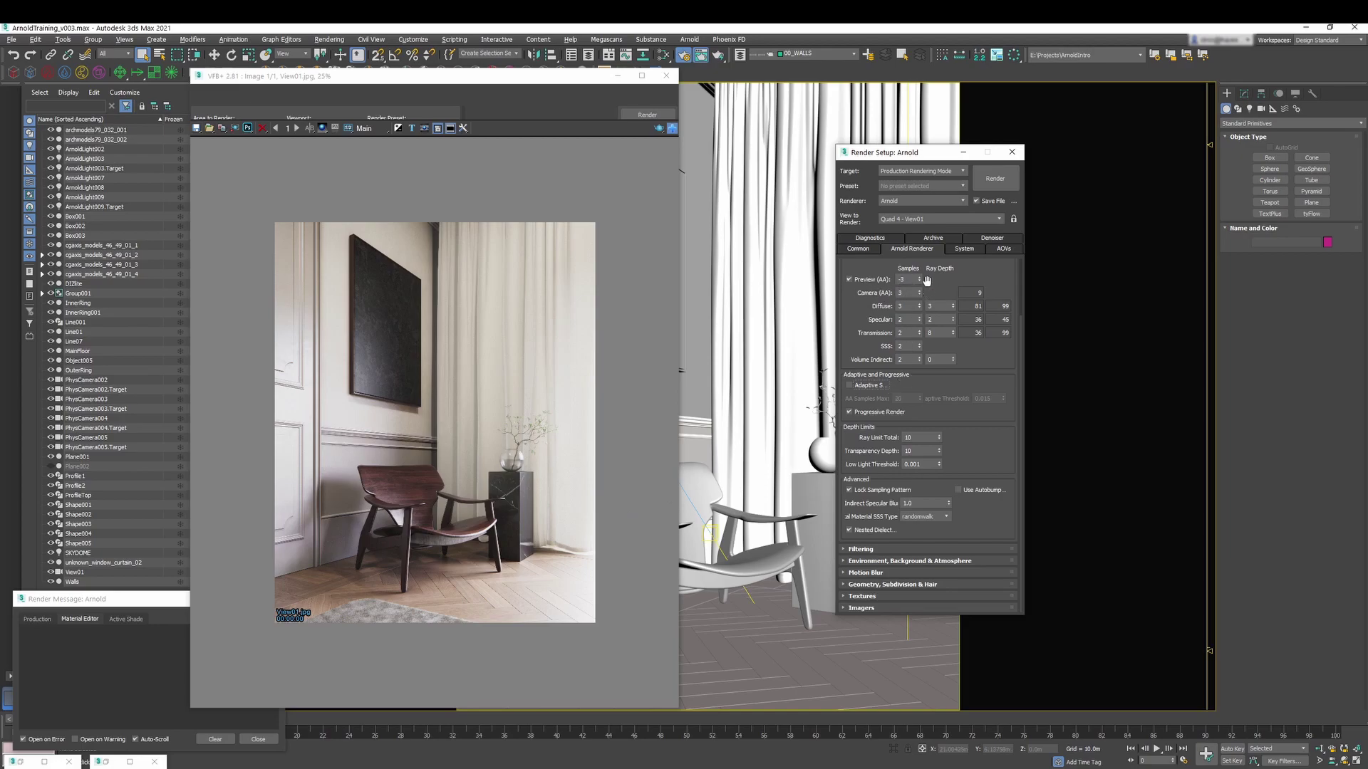
left_click(859, 386)
Pan through the Sampling and Ray Depth values and scroll back to the top of the tab.
mouse_move(971, 412)
left_mouse_down()
mouse_move(970, 430)
mouse_move(965, 387)
left_mouse_up()
left_click_drag(963, 408, 962, 438)
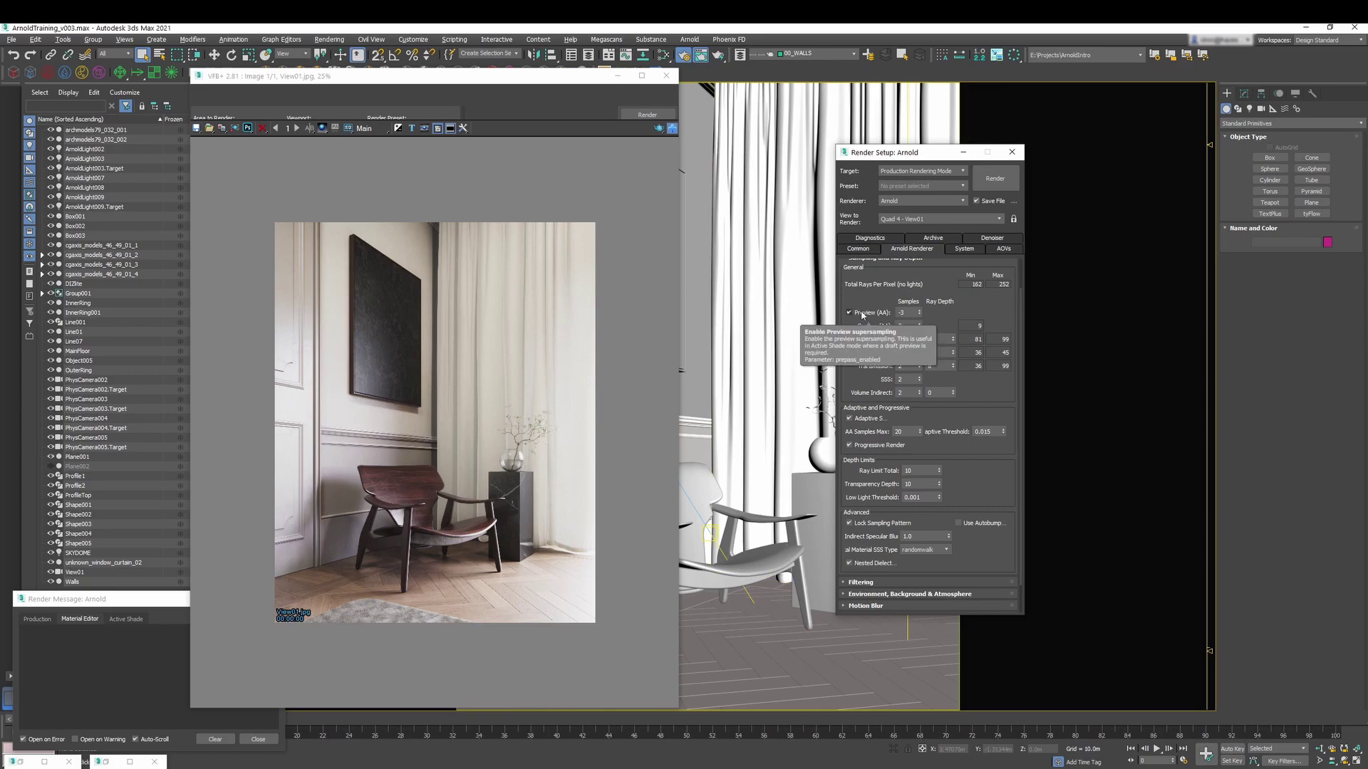
mouse_move(862, 316)
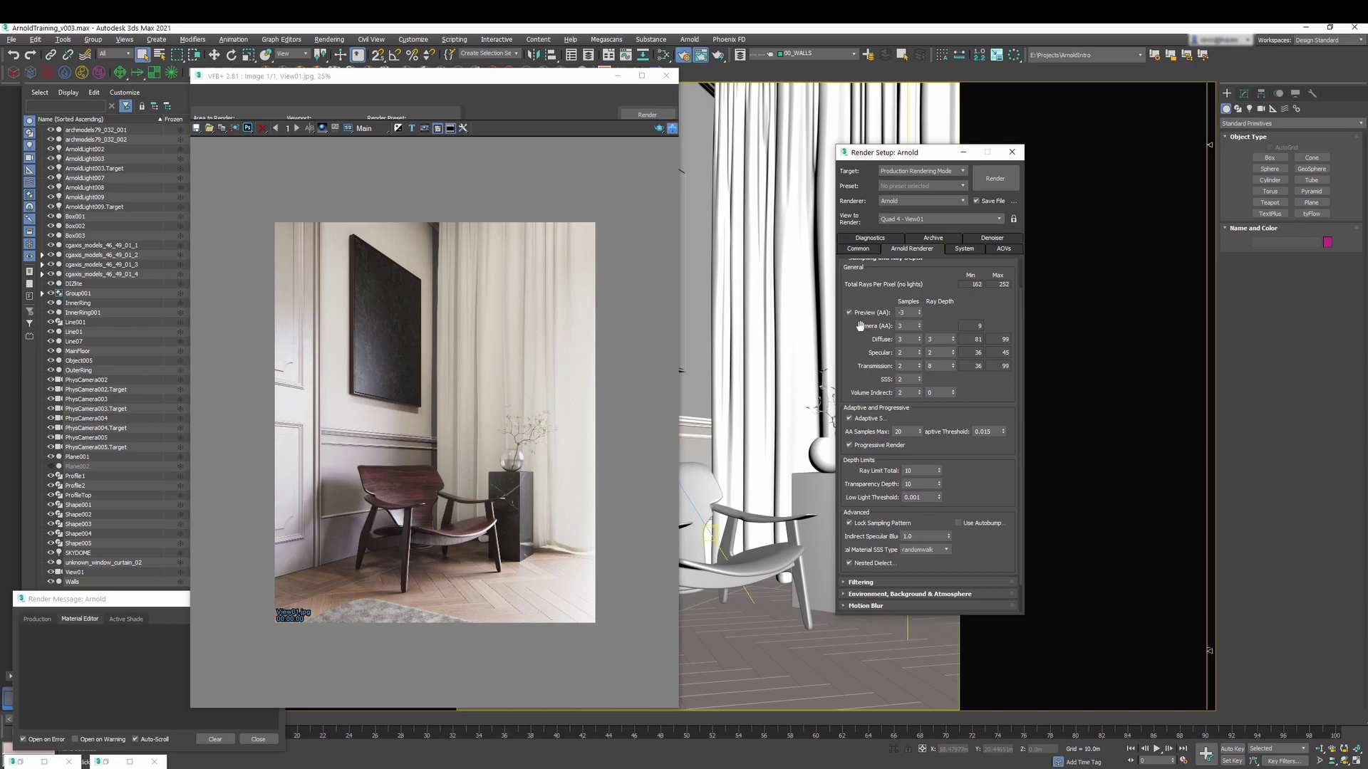
left_click_drag(984, 484, 984, 451)
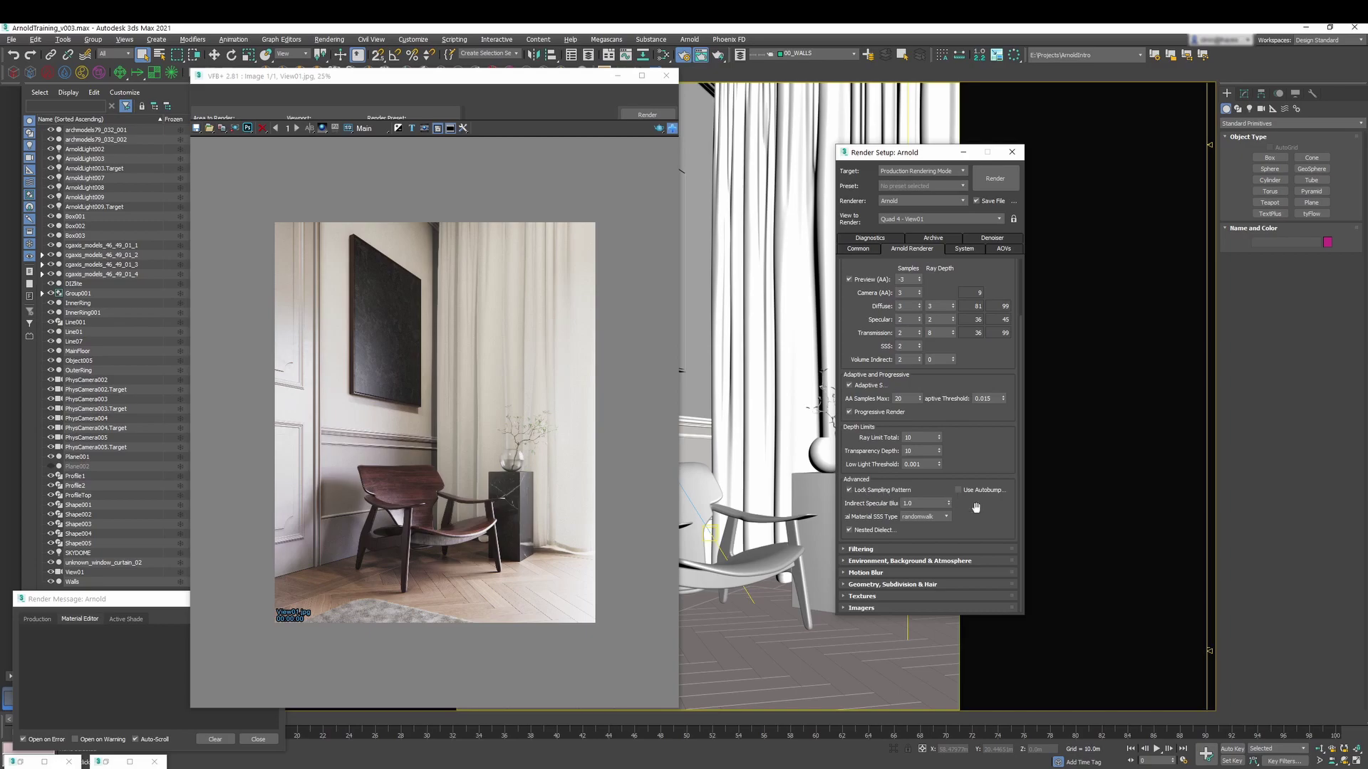
scroll(980, 496, "up", 2)
Collapse Sampling and Ray Depth, expand Environment, Background & Atmosphere, and open Environment and Effects.
left_click(920, 295)
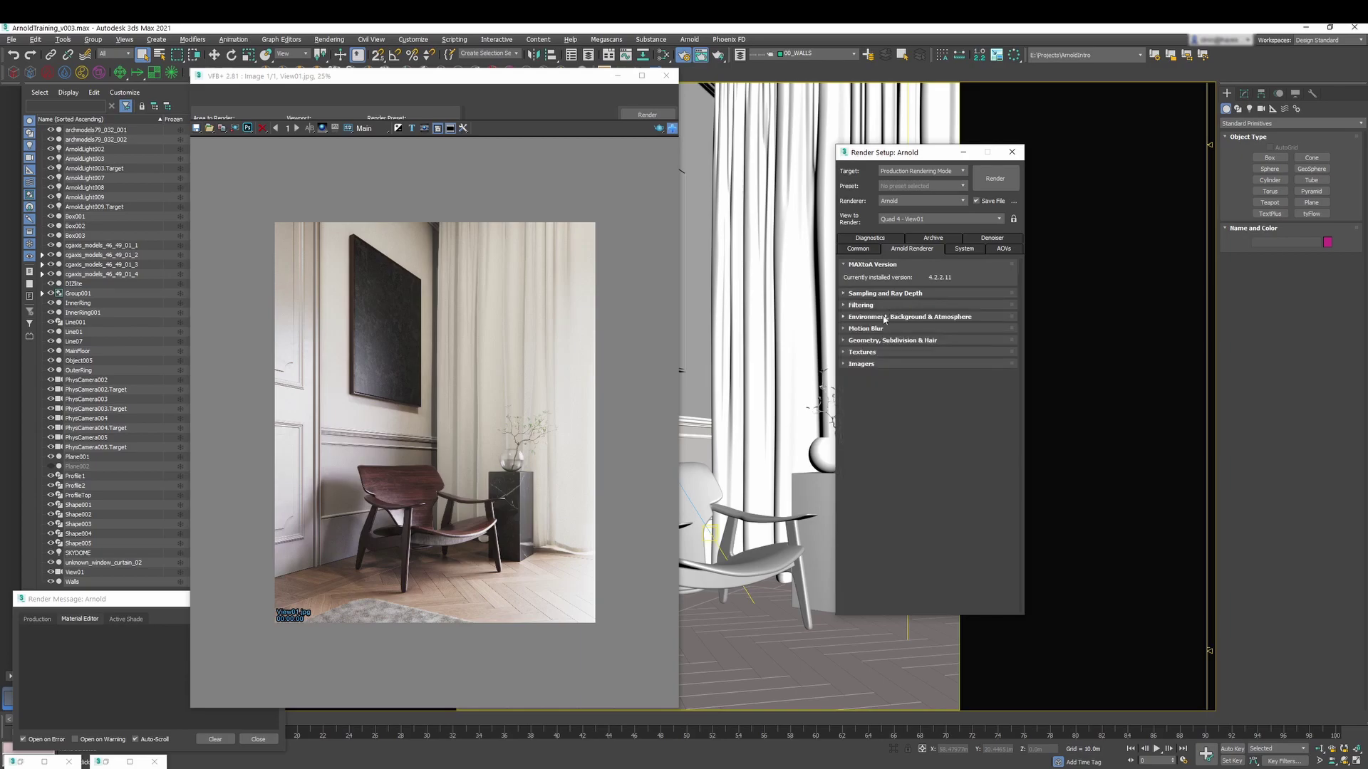
left_click(898, 317)
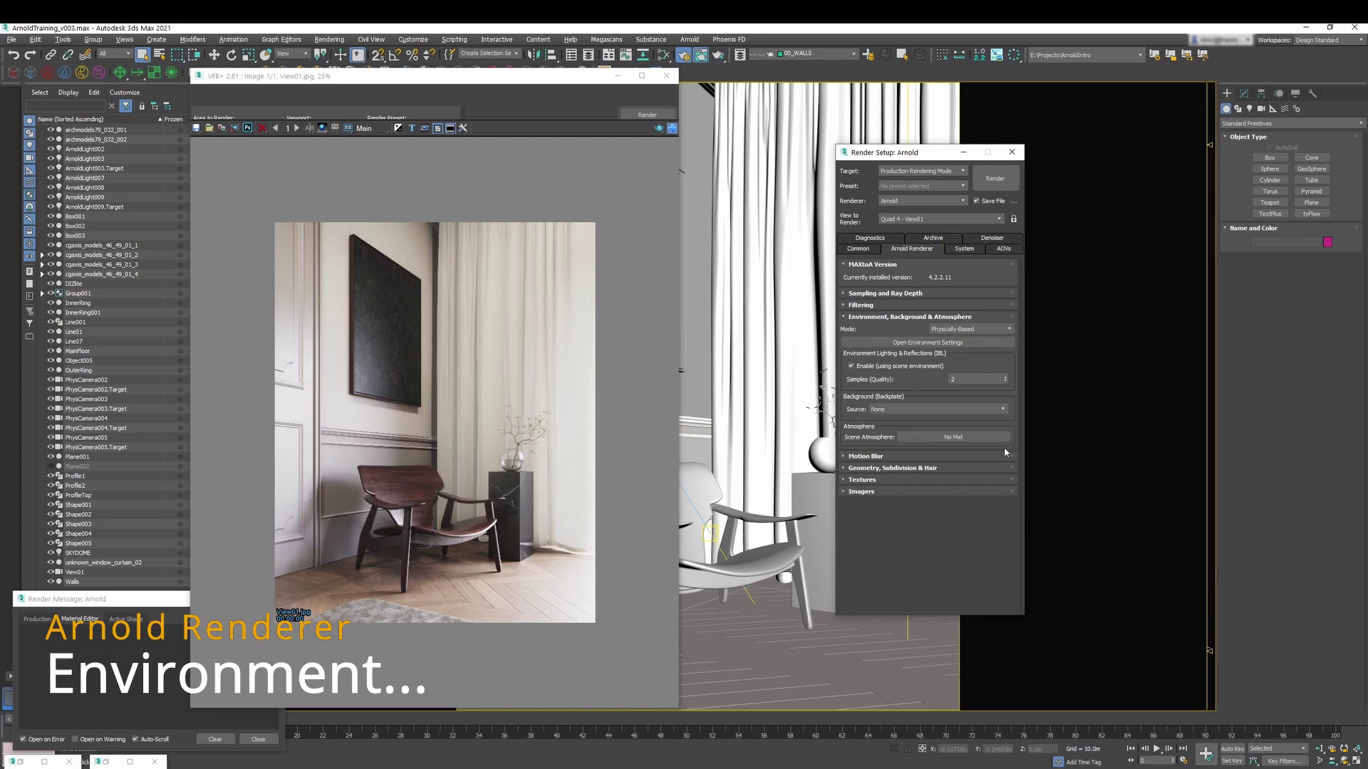
left_click(927, 343)
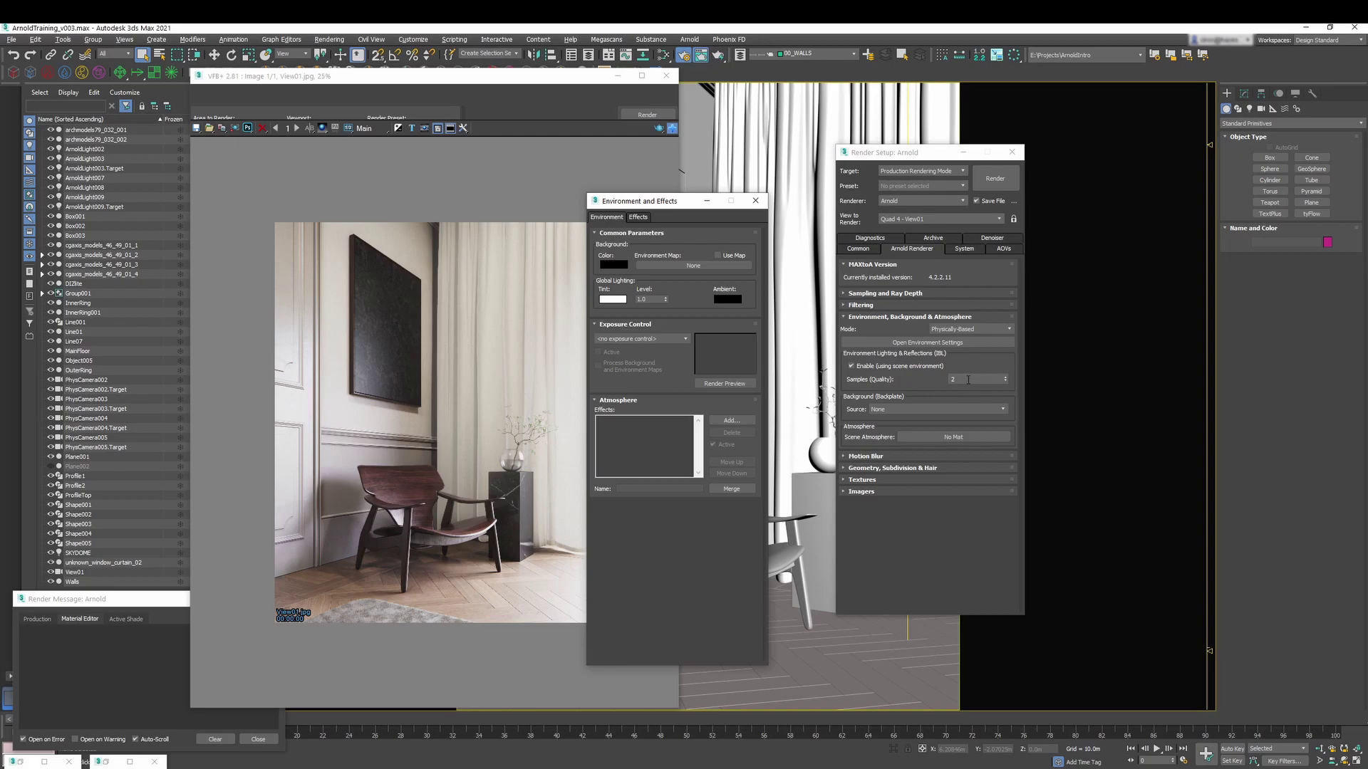
left_click(921, 379)
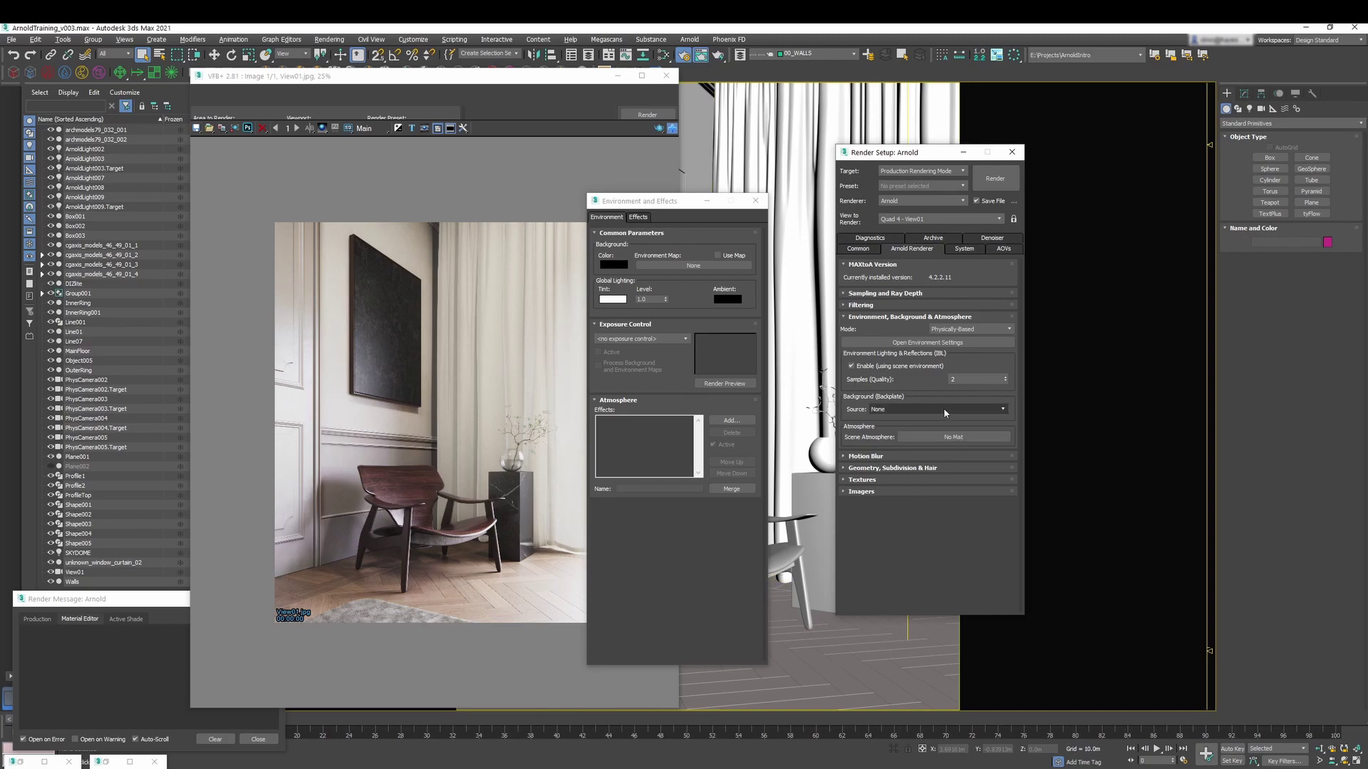
mouse_move(945, 412)
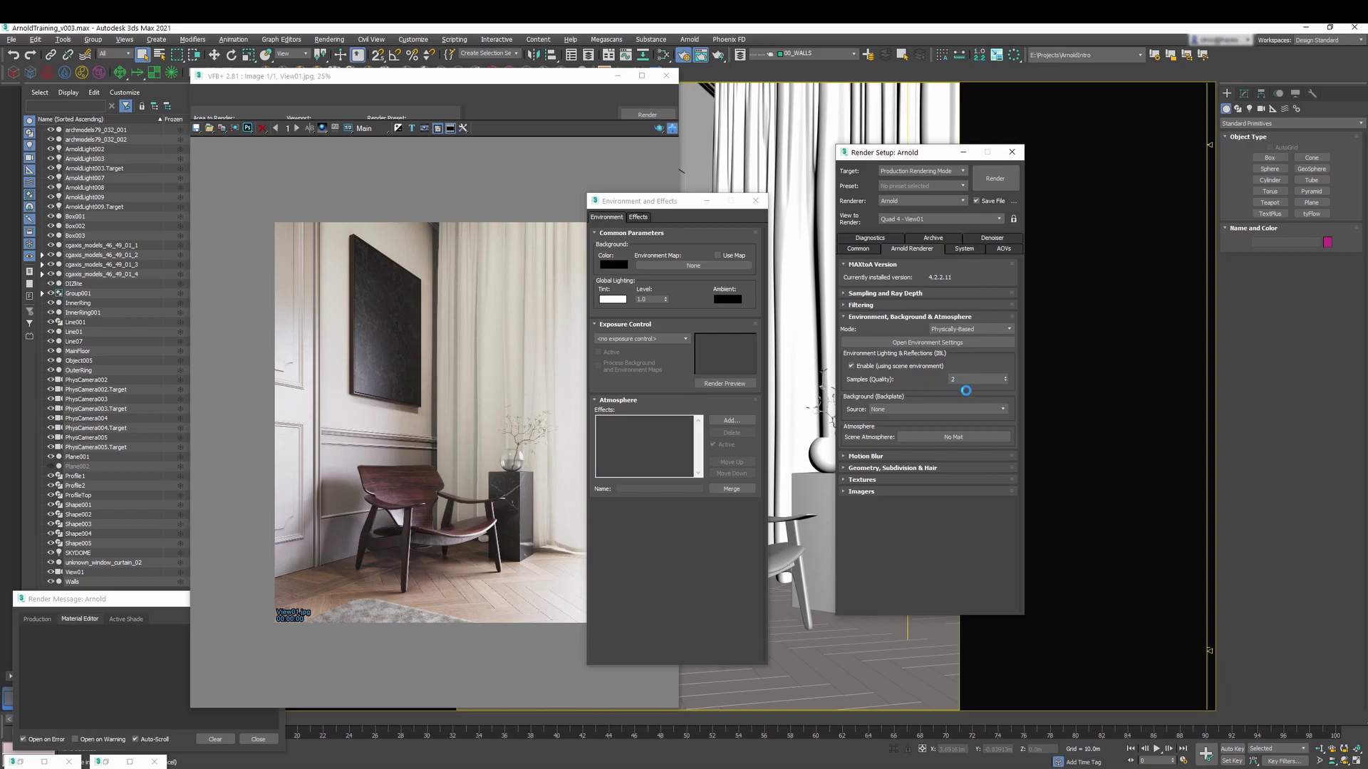
left_click(892, 409)
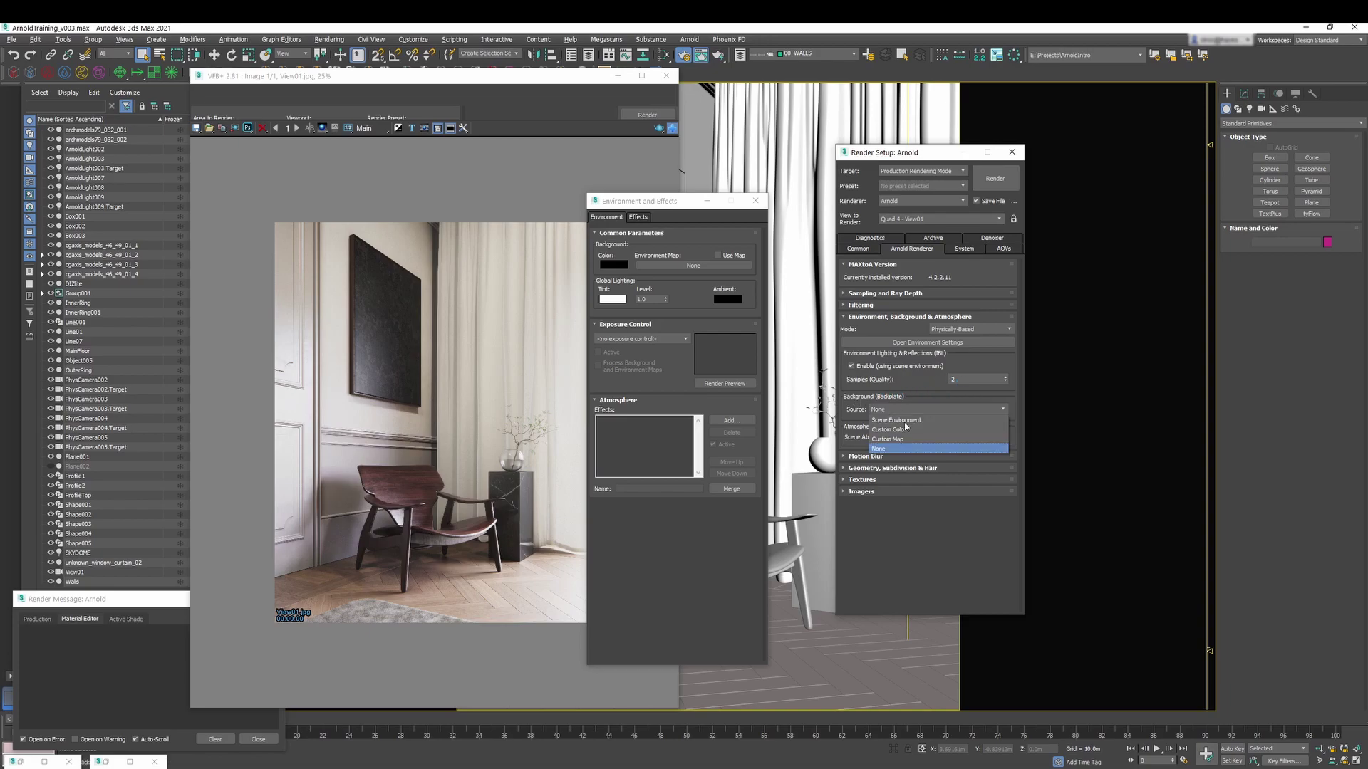
left_click(854, 414)
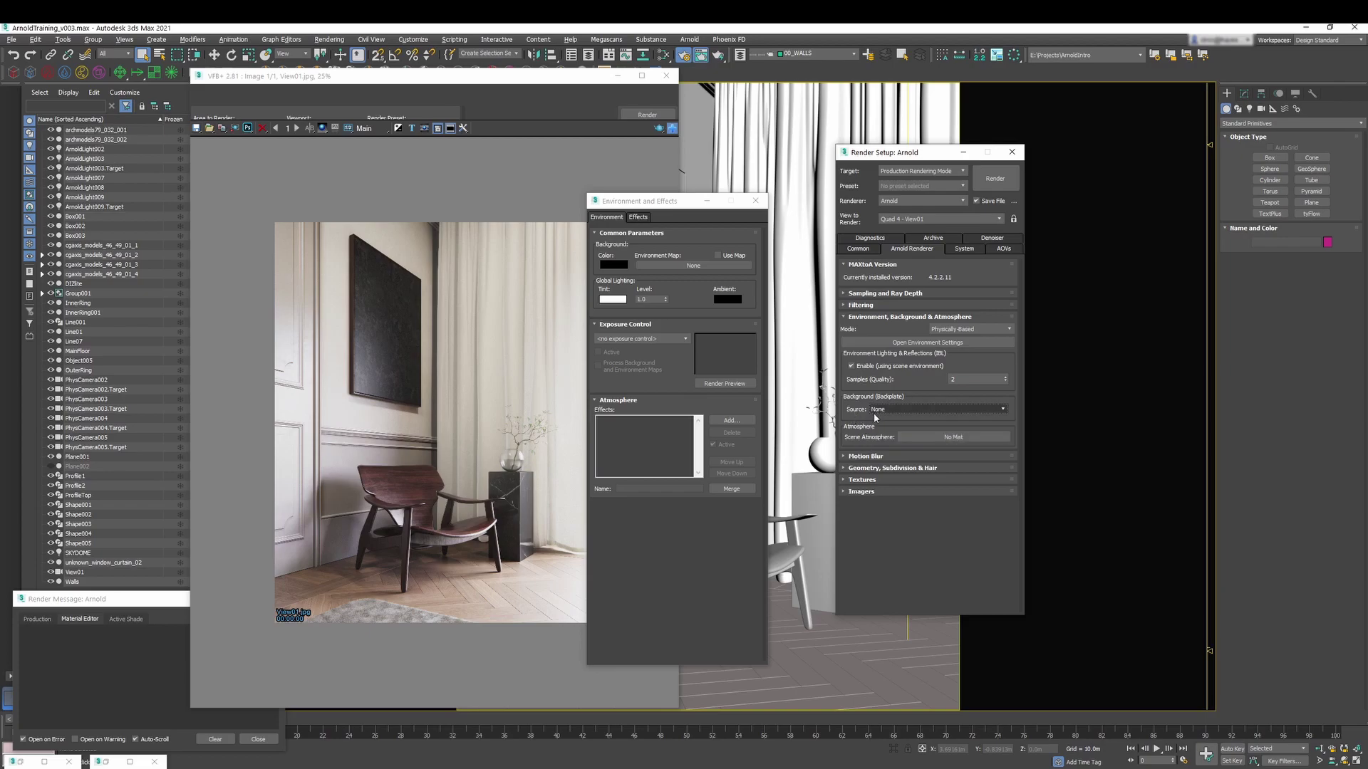
left_click(935, 437)
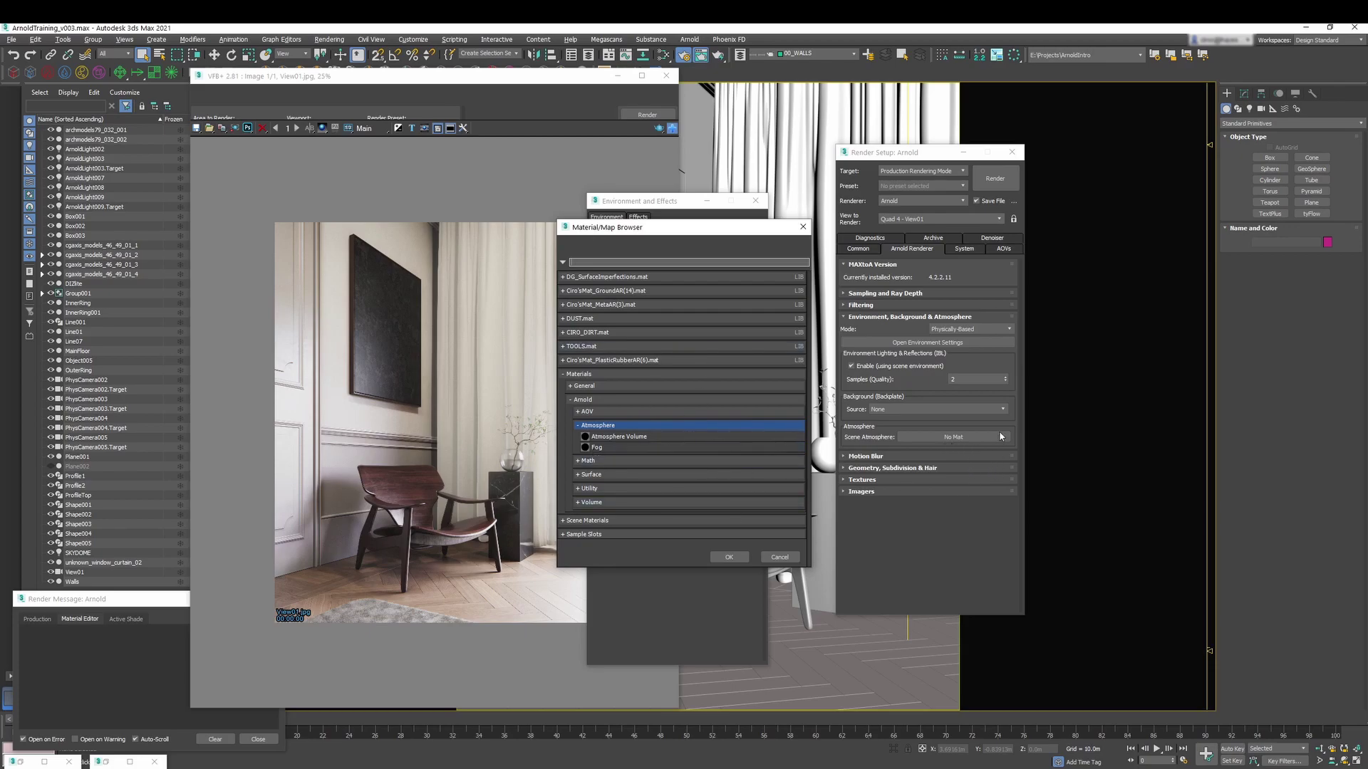
left_click(802, 227)
Swap the Environment rollout for the Textures rollout, showing the 4096 MB cache and Accept Unmipped/Untiled on.
left_click(872, 318)
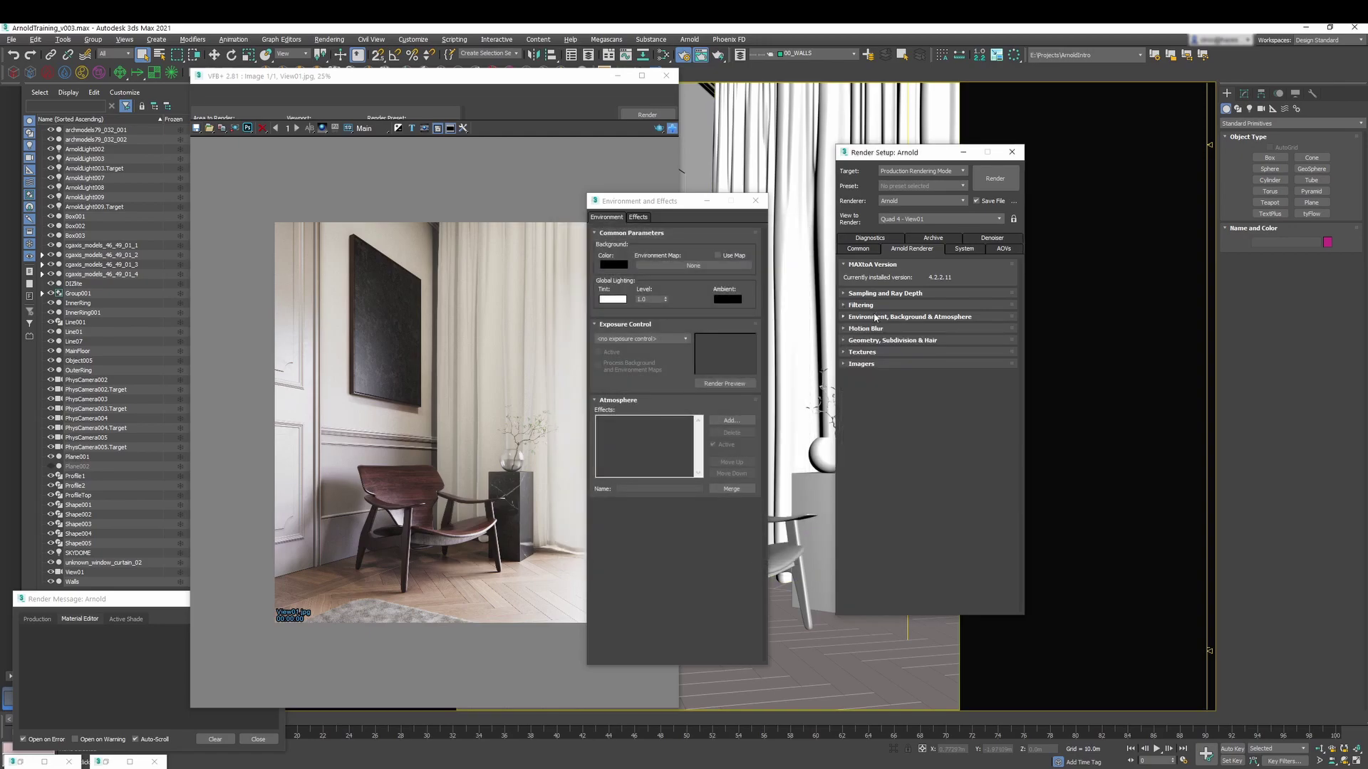
left_click(865, 352)
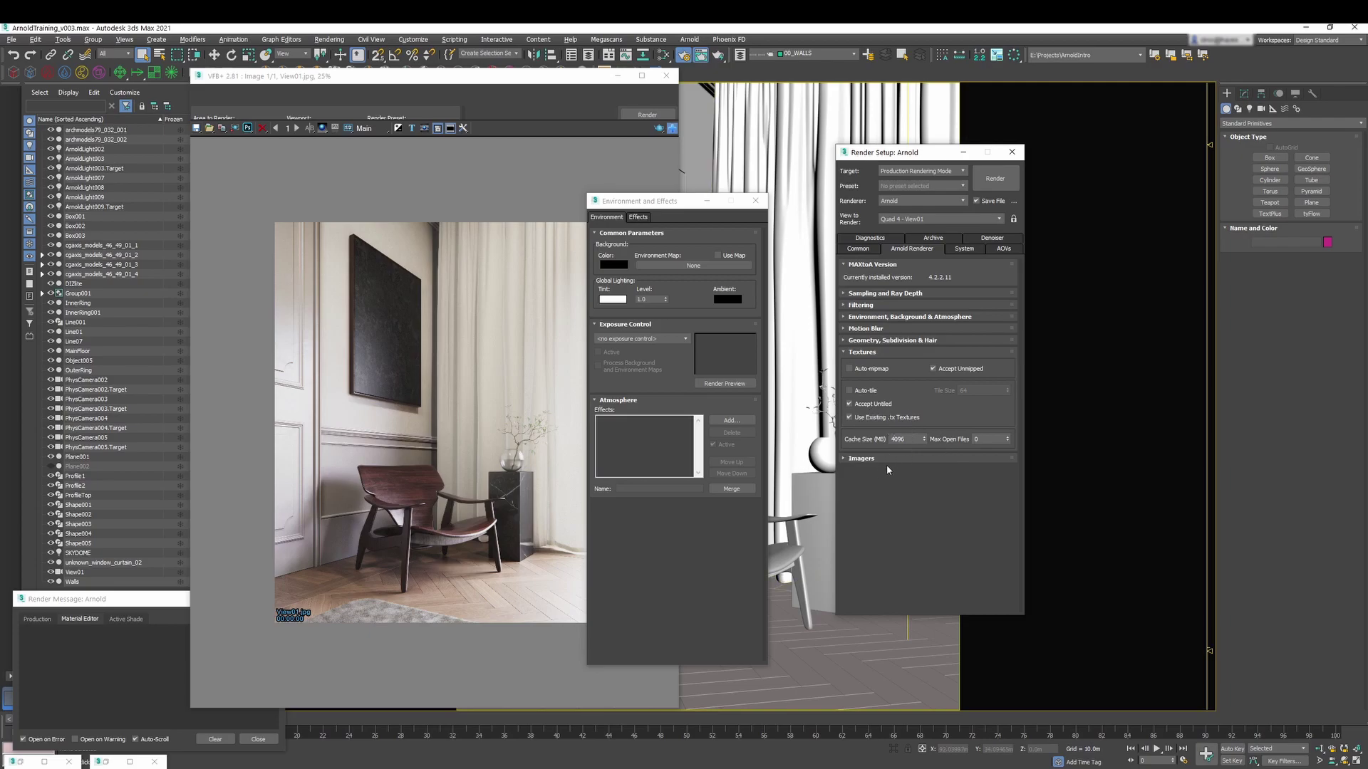
Expand Imagers, restore the Slate Material Editor and frame the chained imager nodes.
left_click(929, 457)
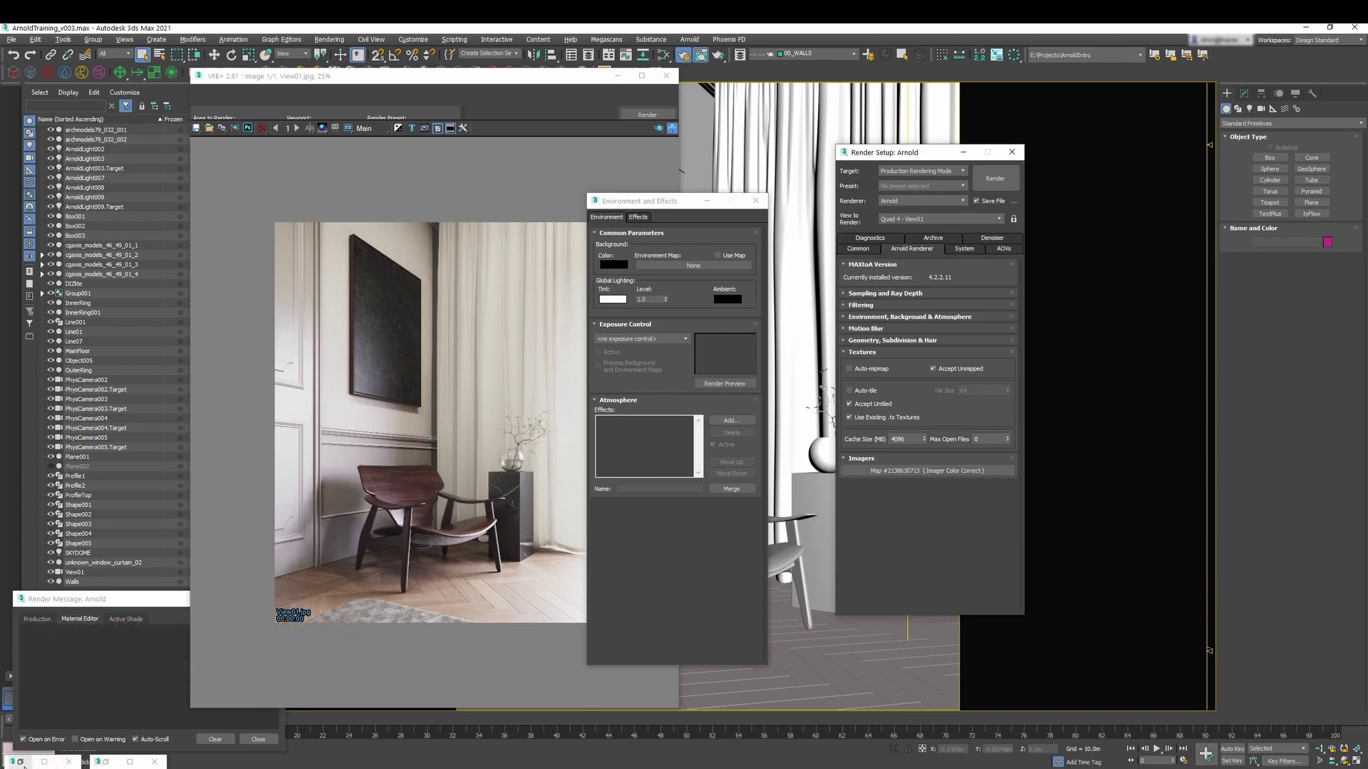
left_click(20, 762)
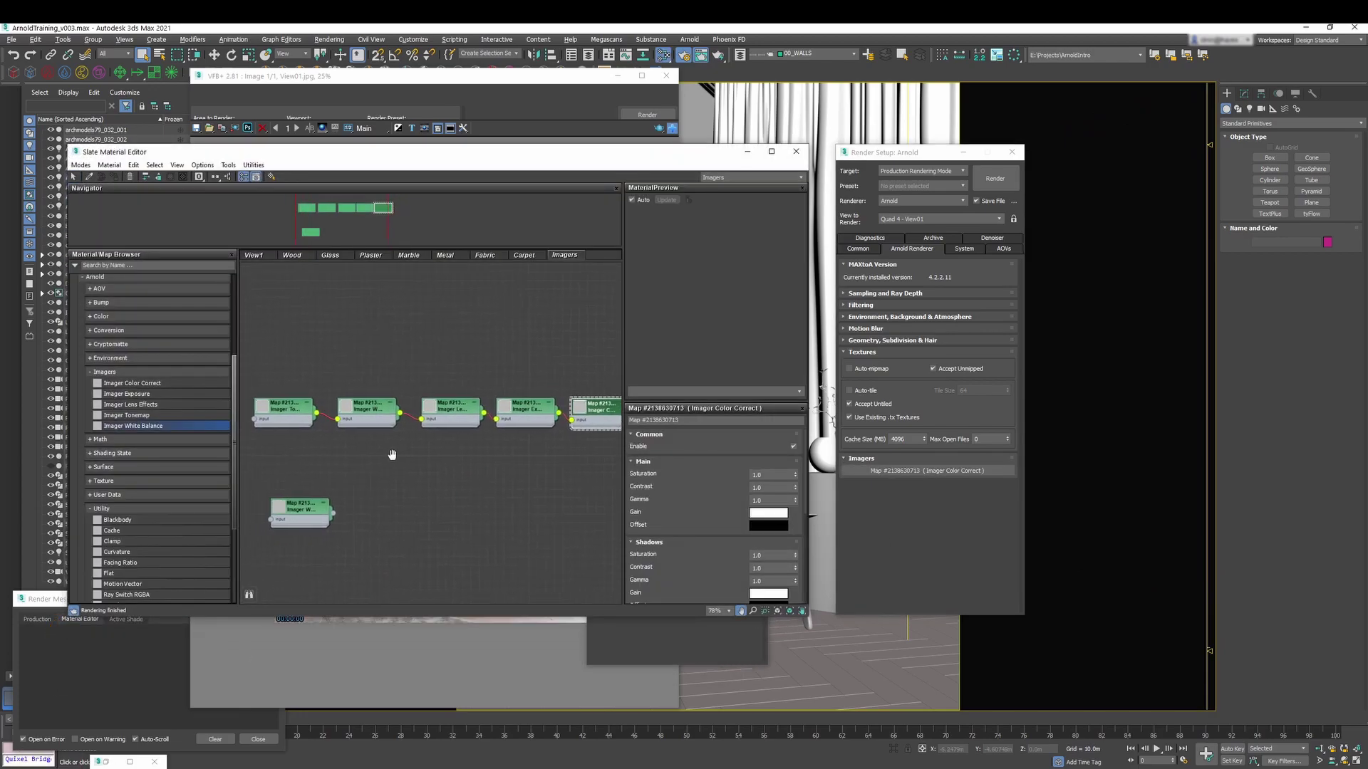
middle_click_drag(394, 453, 407, 454)
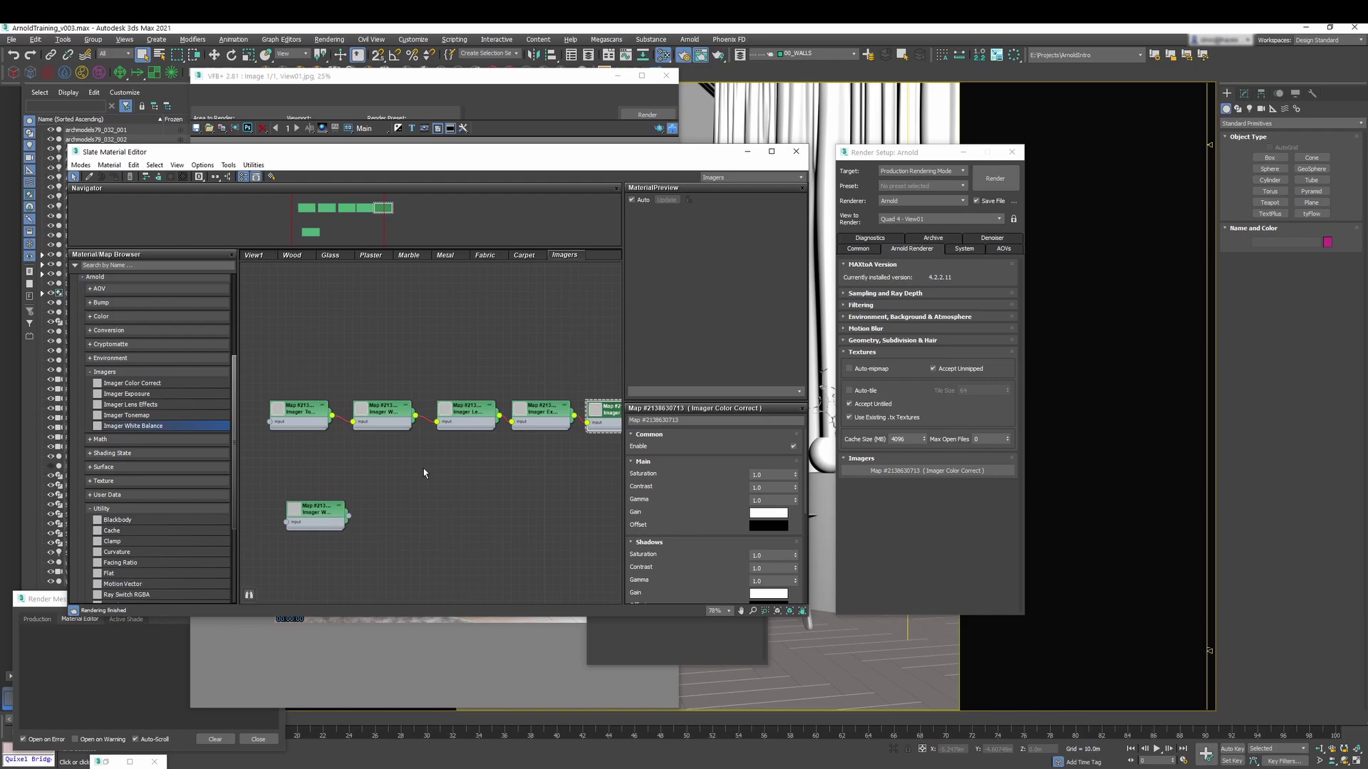
scroll(88, 341, "up", 1)
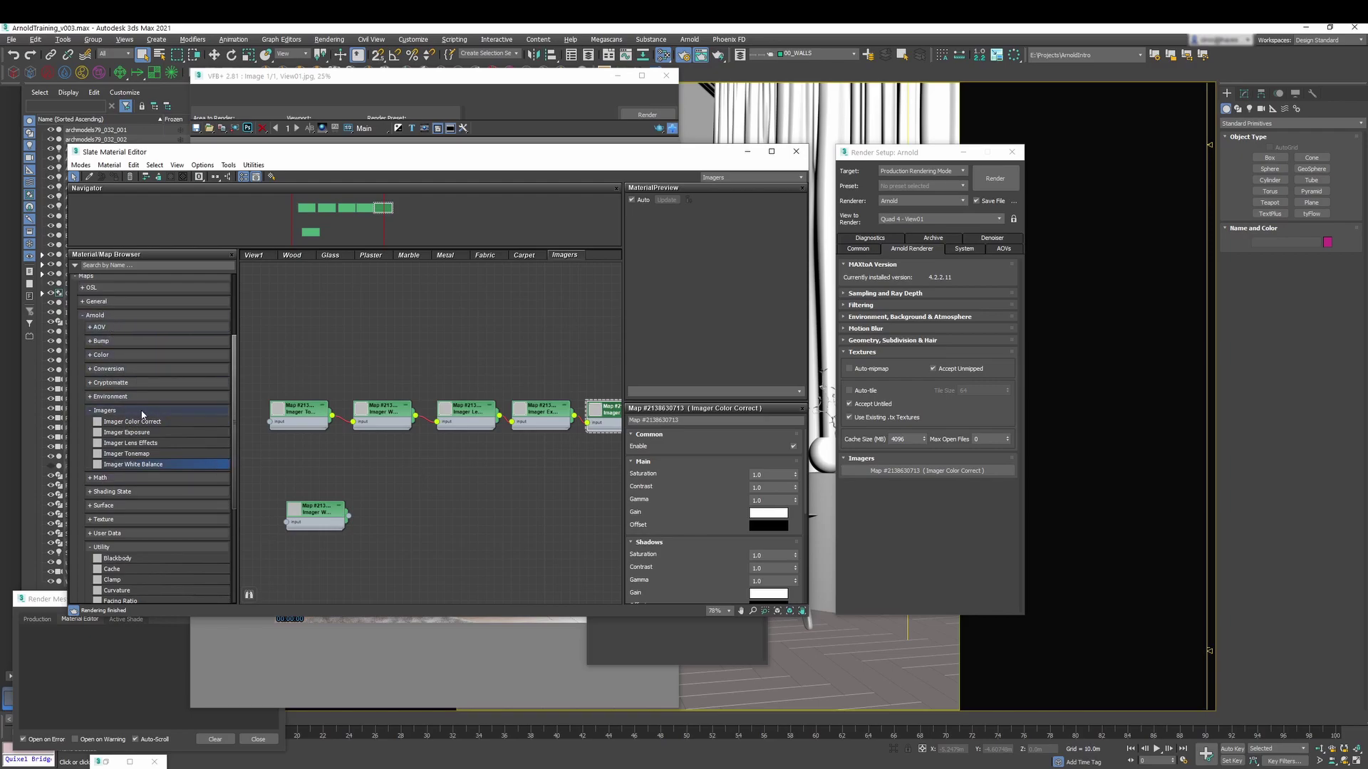
scroll(135, 406, "up", 3)
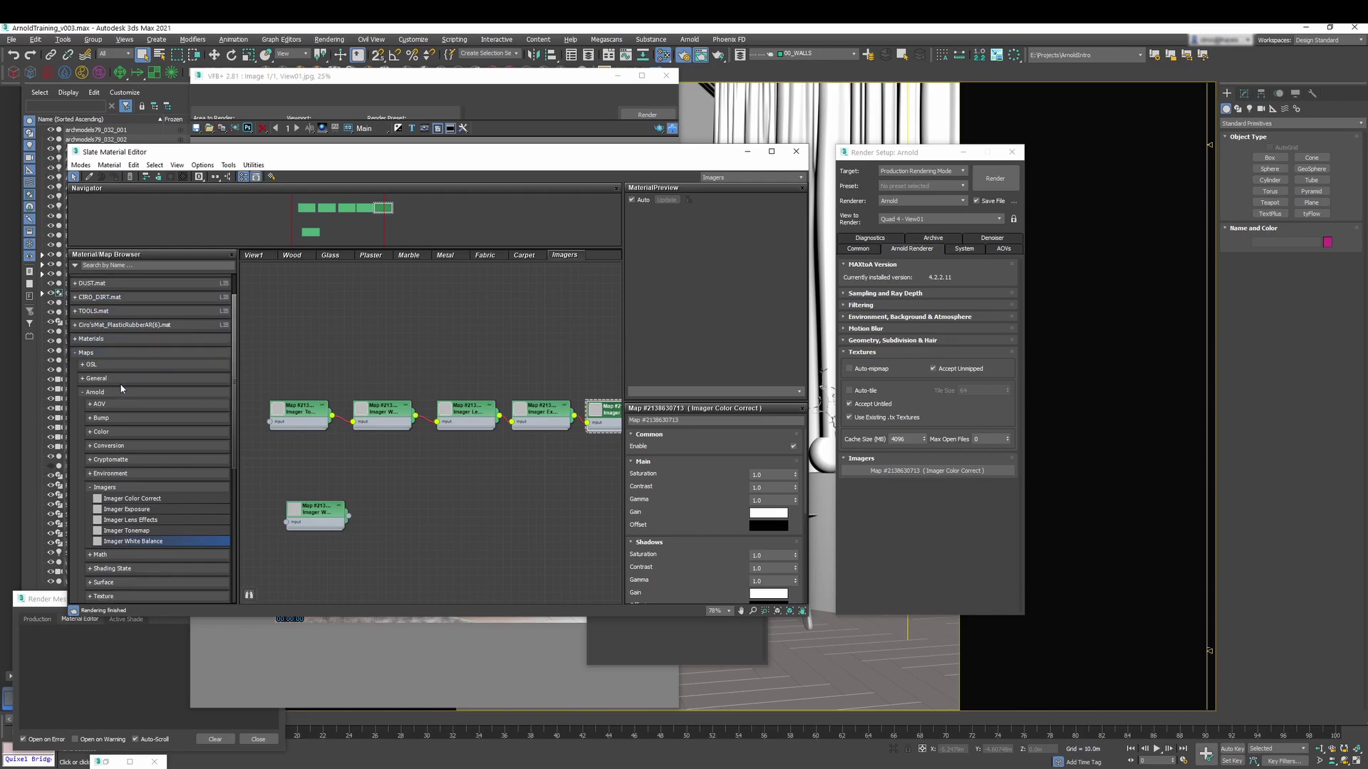
scroll(134, 434, "down", 3)
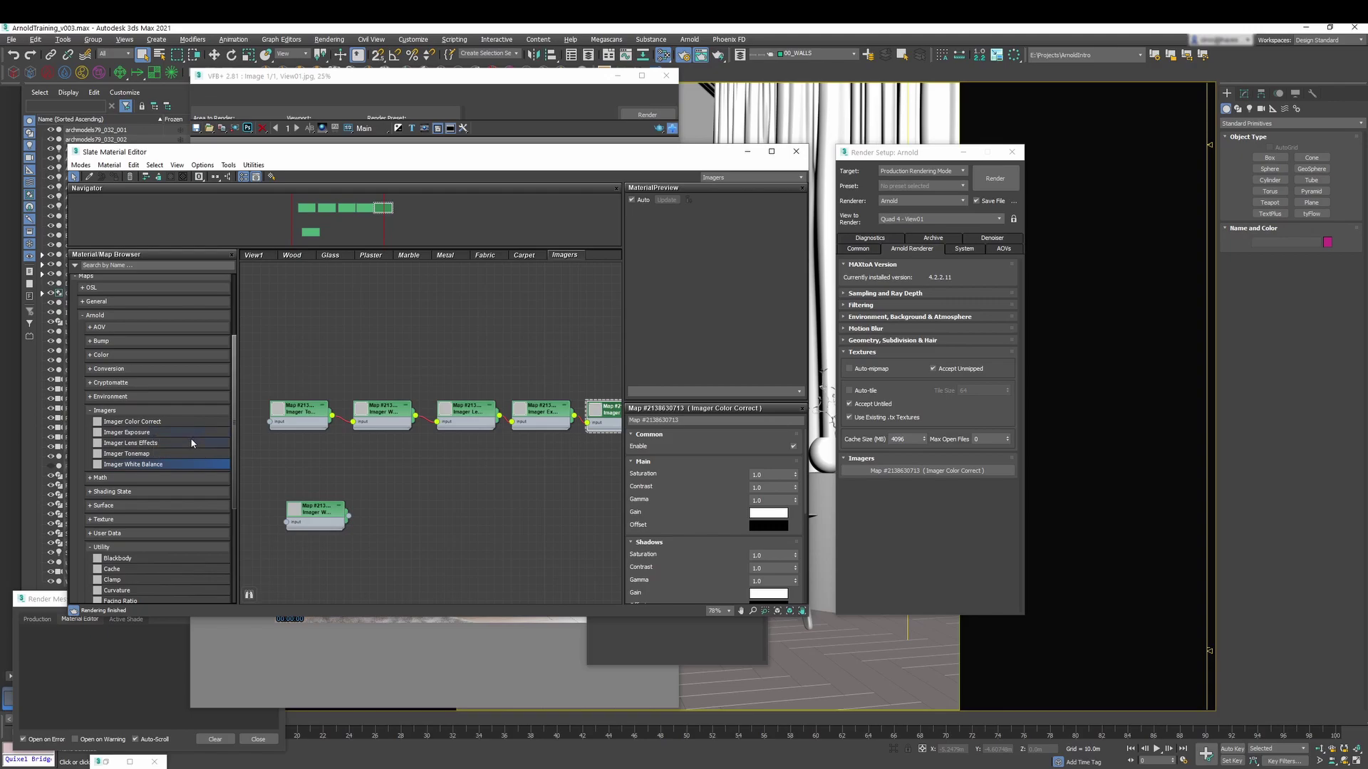
Inspect the Imager Tonemap and White Balance nodes, moving White Balance below the chain.
middle_click_drag(406, 464, 397, 476)
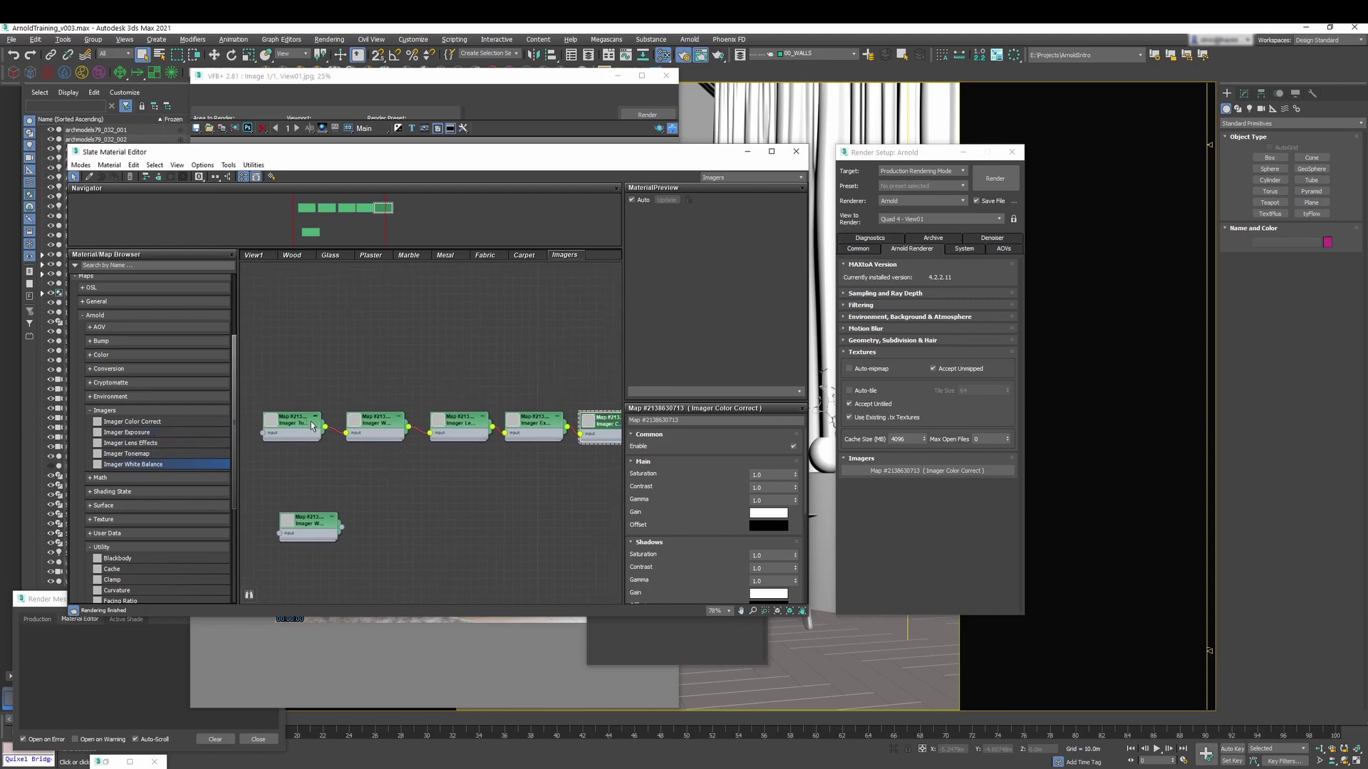
left_click(289, 421)
middle_click_drag(496, 424, 397, 399)
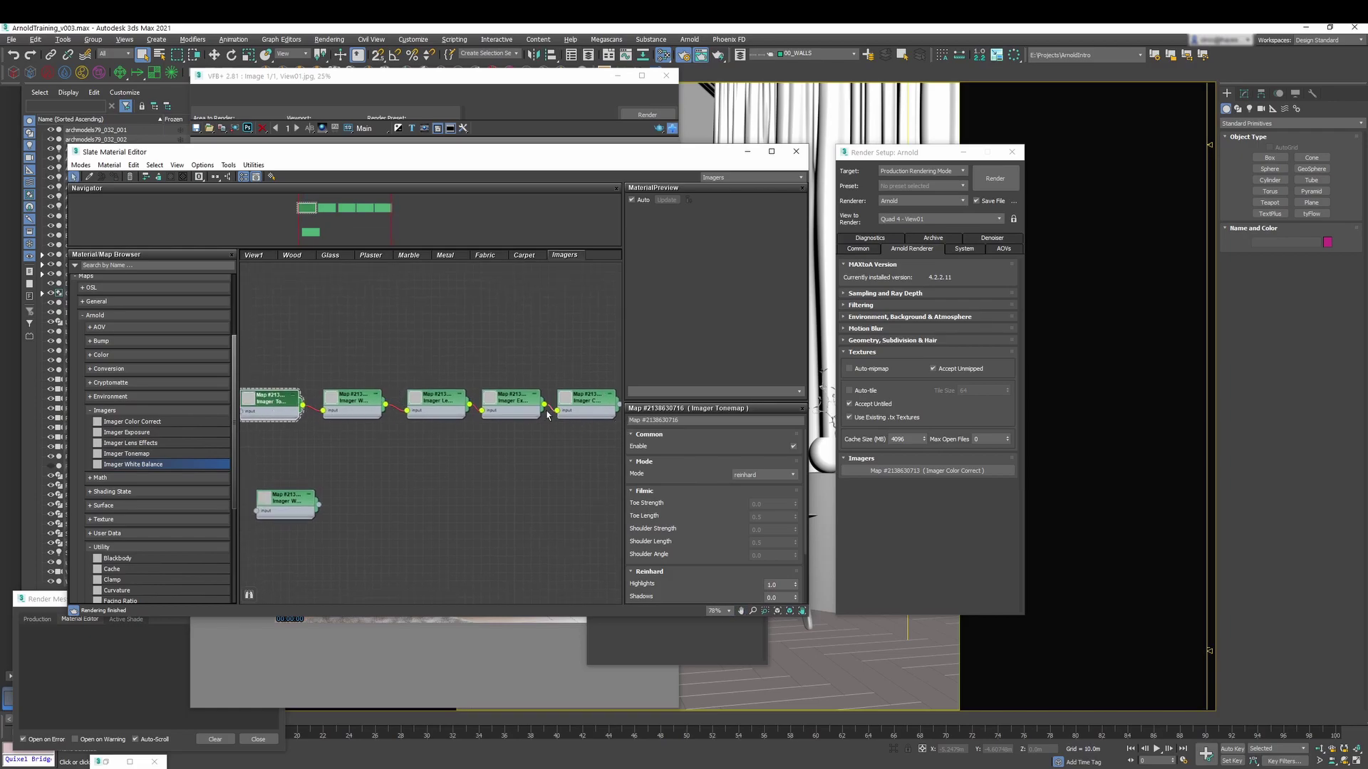
left_click(354, 400)
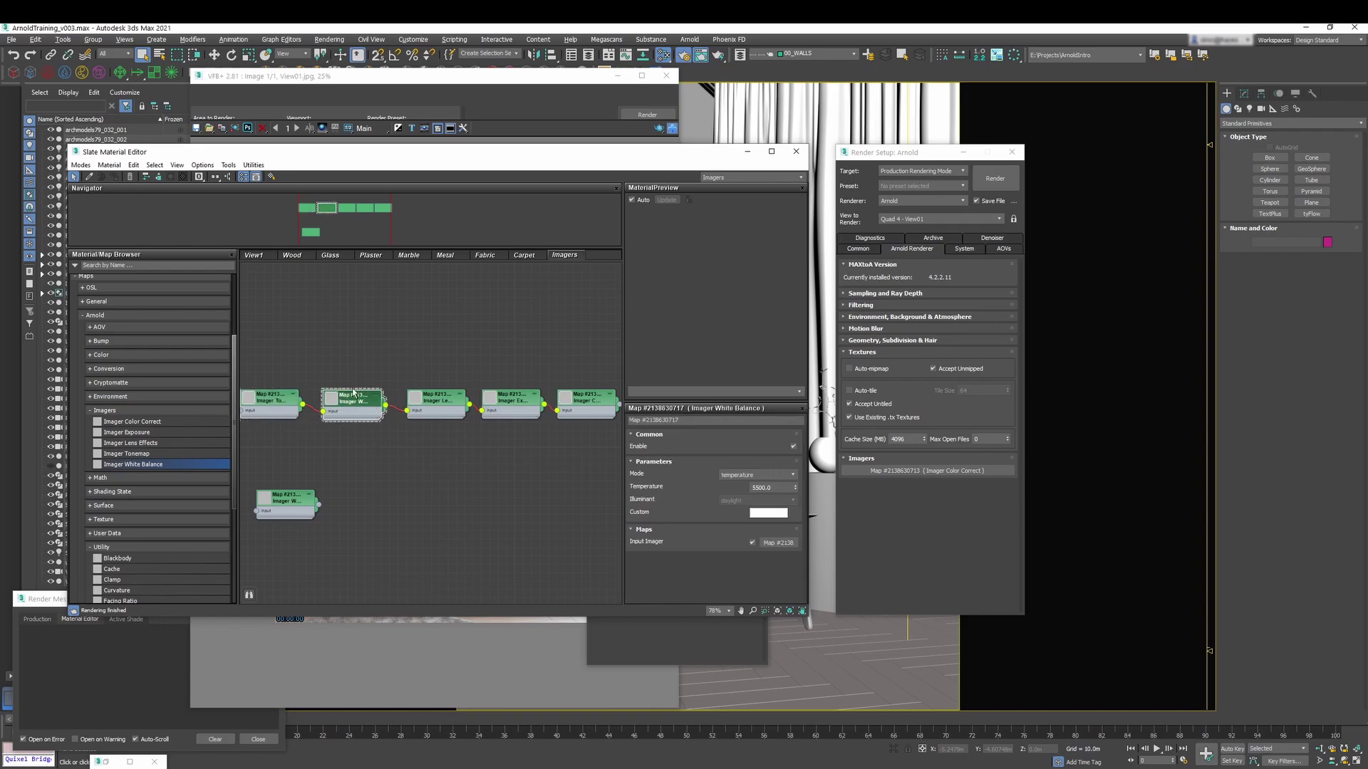
left_click_drag(349, 400, 347, 442)
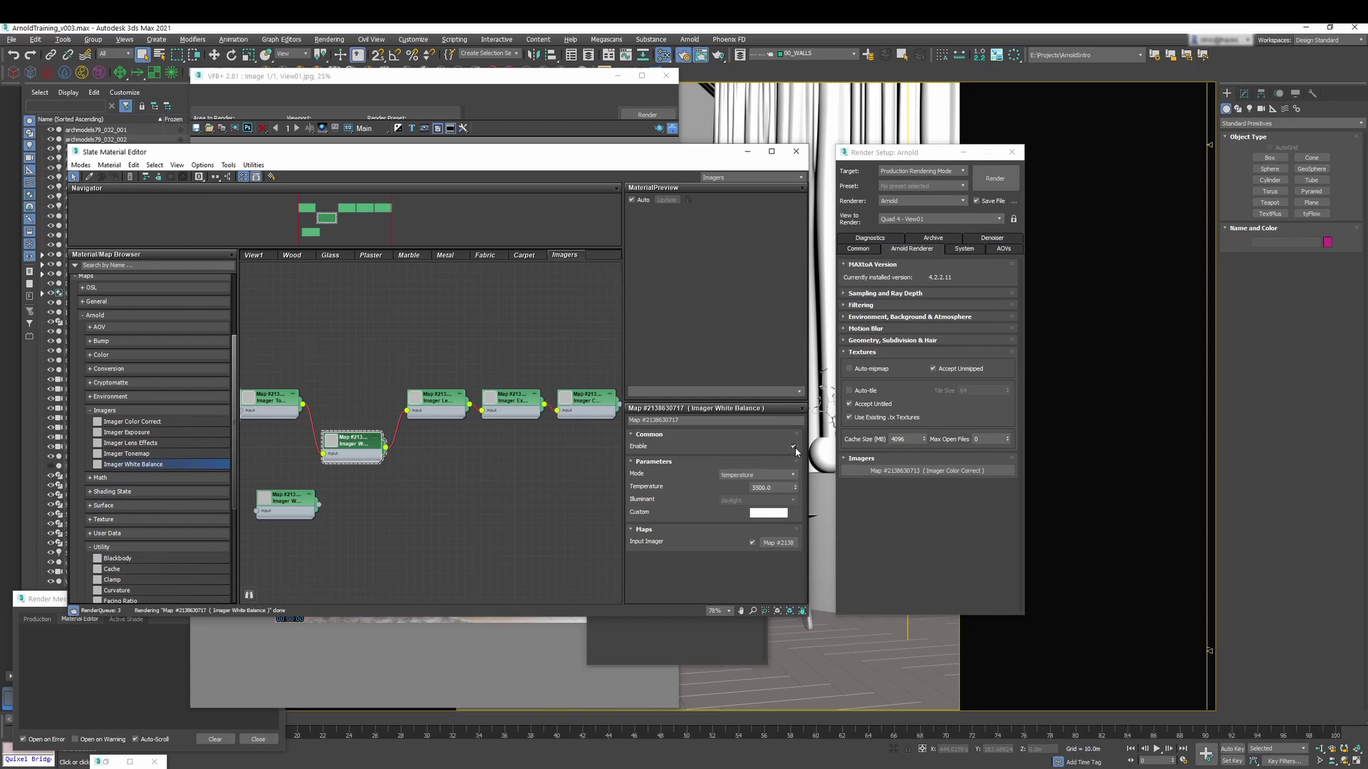
Wire Imager Color Correct into the Render Setup Imagers slot as an instance.
middle_click_drag(534, 455, 509, 451)
left_click(557, 405)
middle_click_drag(588, 403, 540, 399)
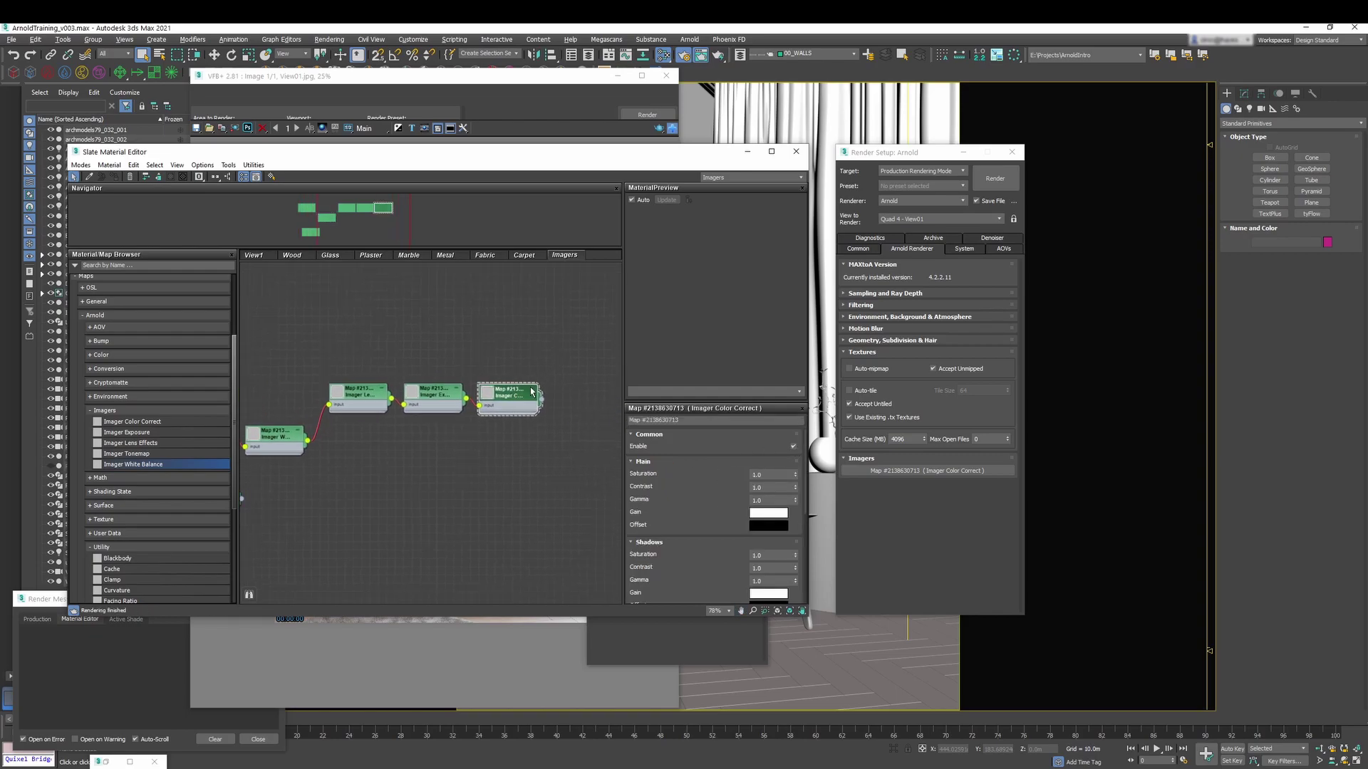
left_click_drag(541, 399, 929, 471)
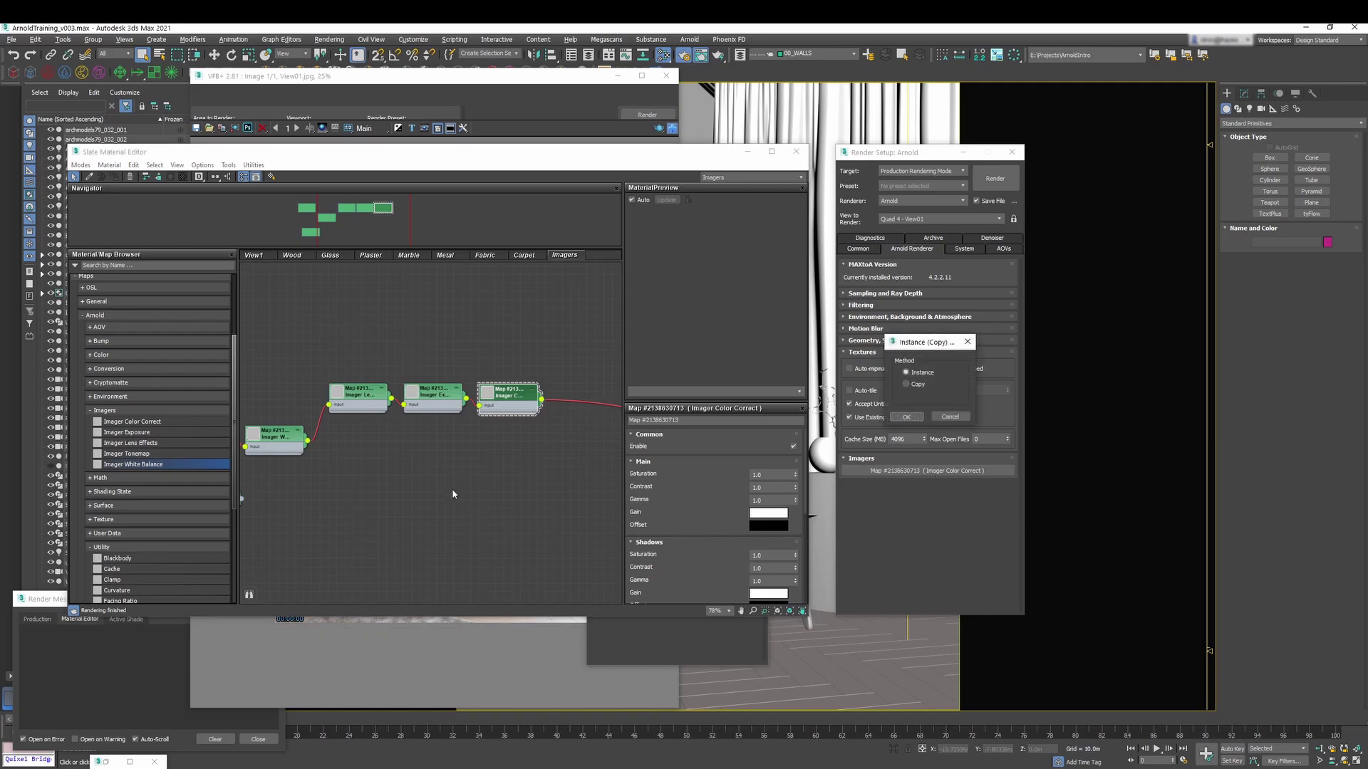
left_click(906, 417)
middle_click_drag(450, 361, 596, 341)
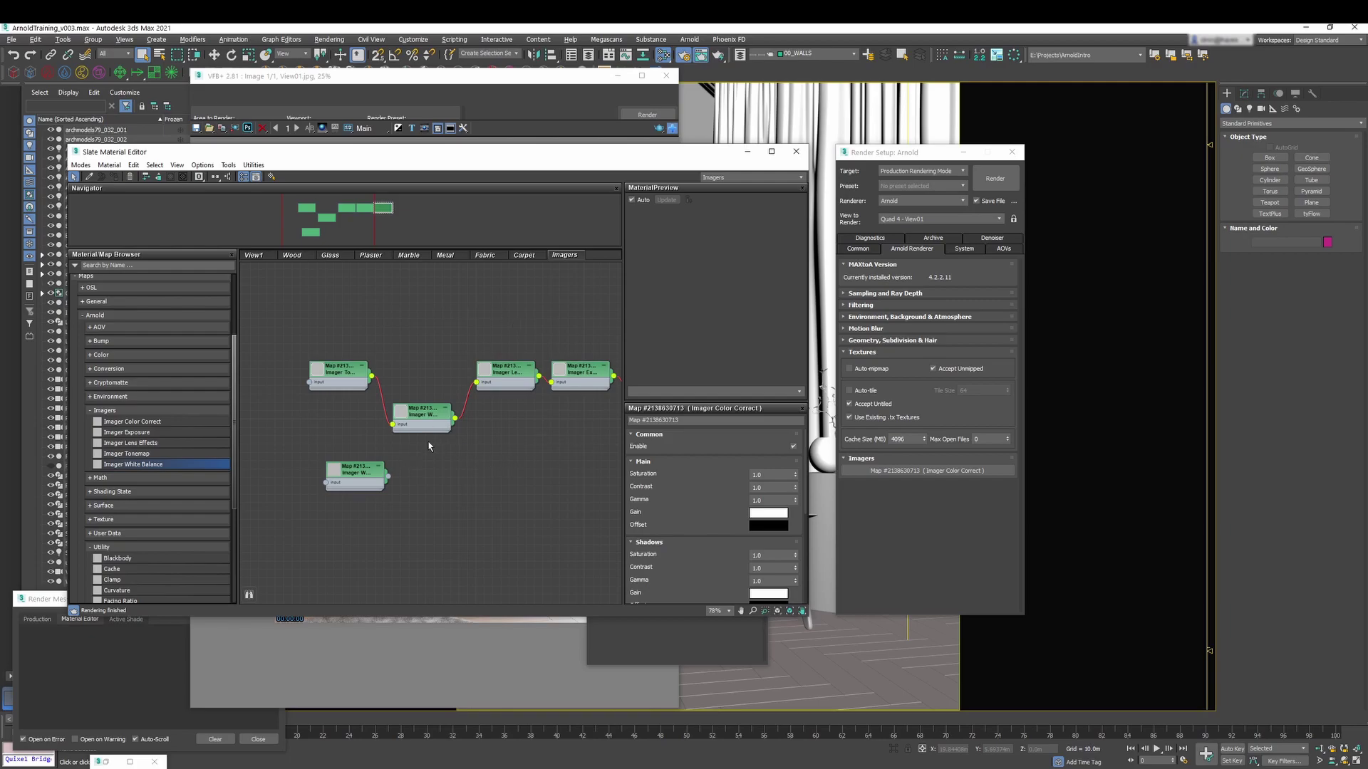
left_click_drag(436, 426, 437, 387)
Drop Imager White Balance back into the chain row and centre the five-node chain in view.
middle_click_drag(504, 401, 460, 422)
scroll(460, 422, "down", 3)
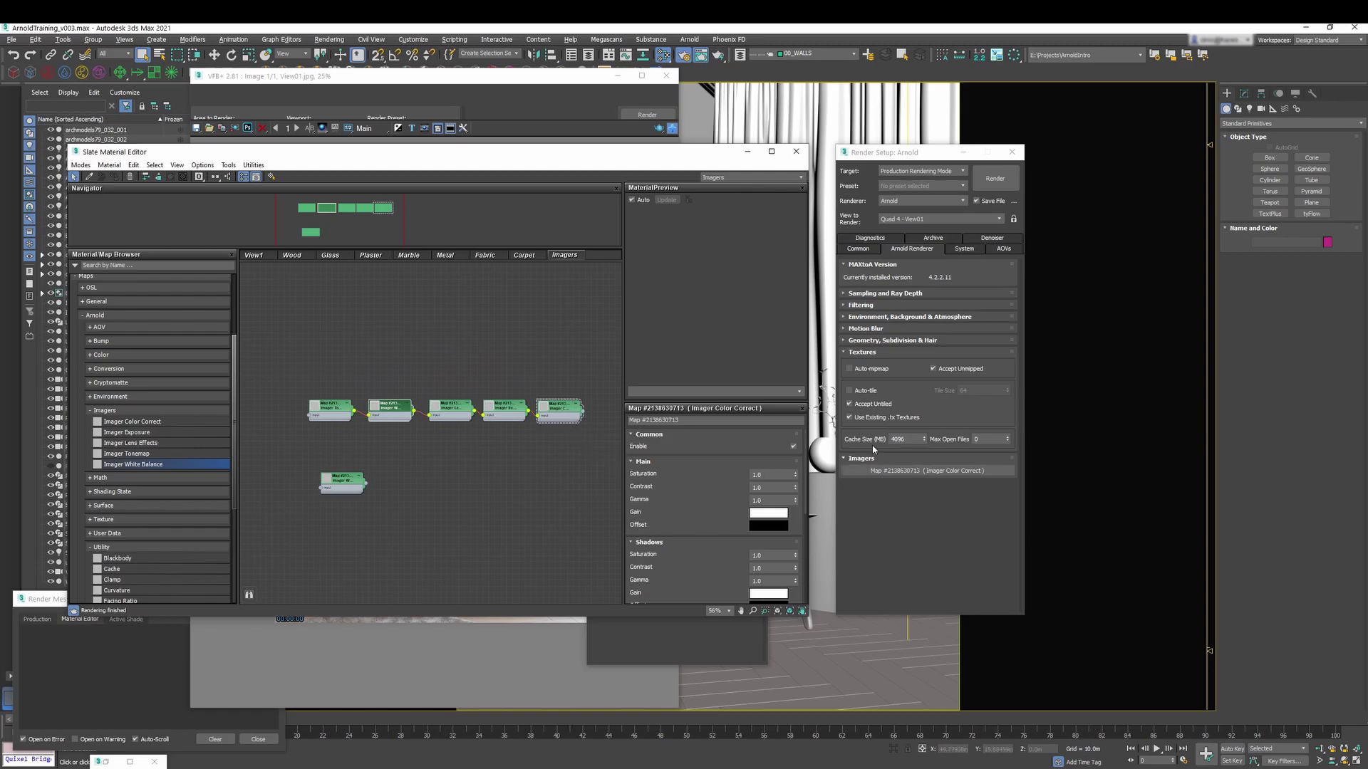
scroll(553, 412, "up", 6)
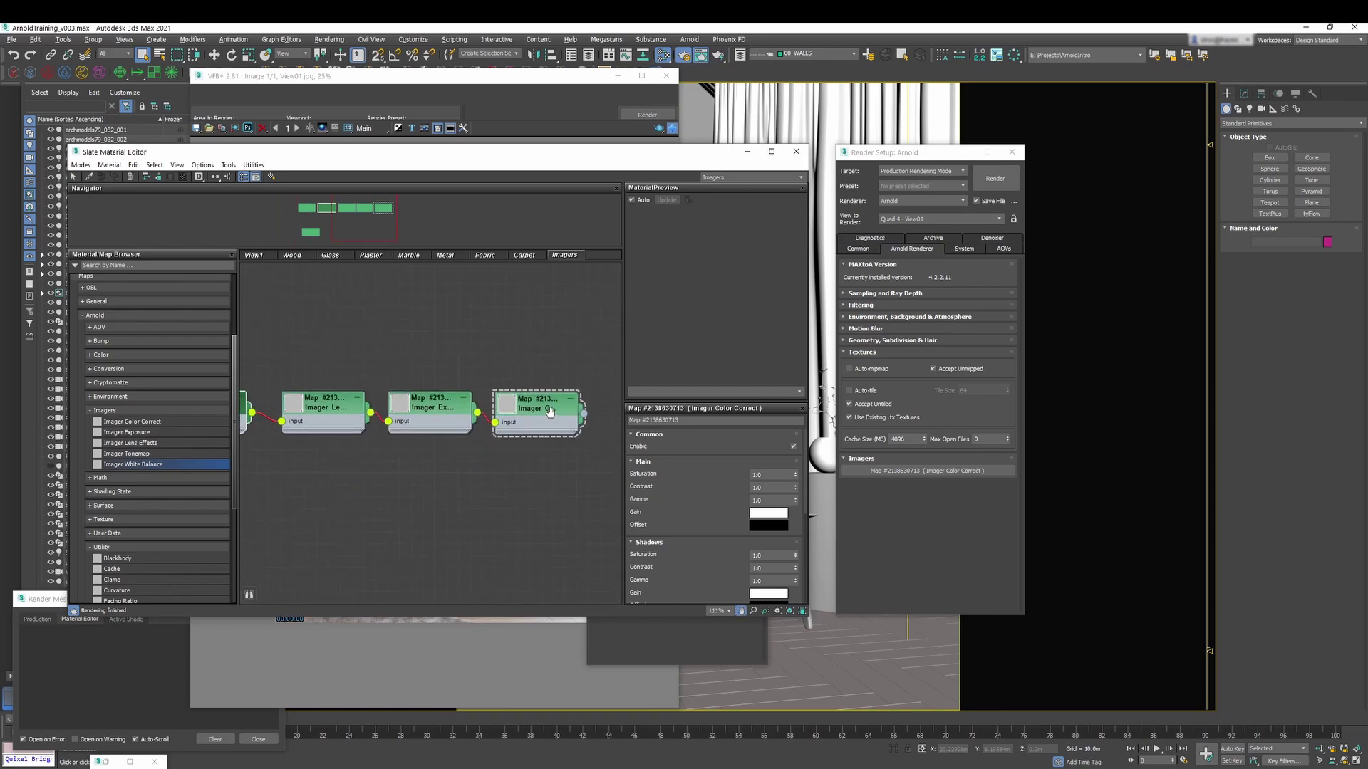
middle_click_drag(549, 412, 499, 414)
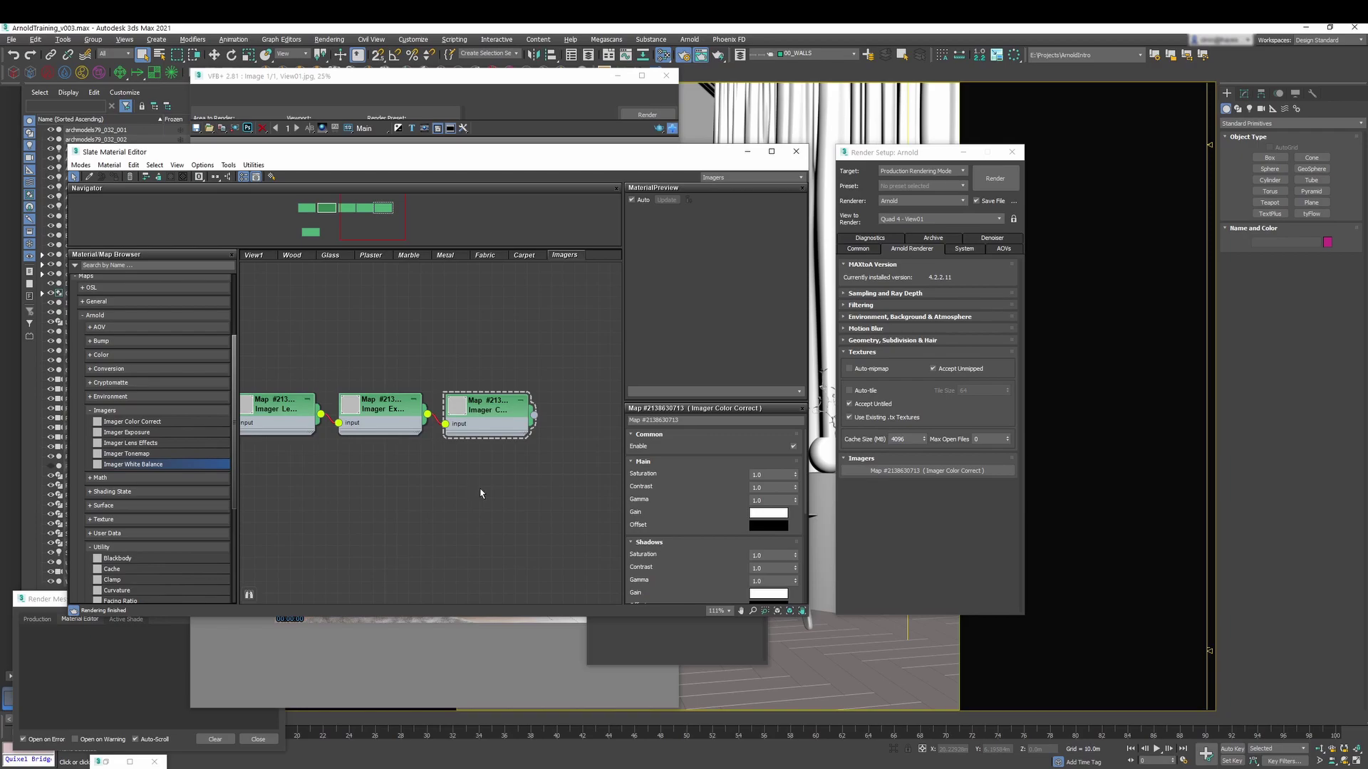
scroll(469, 490, "down", 5)
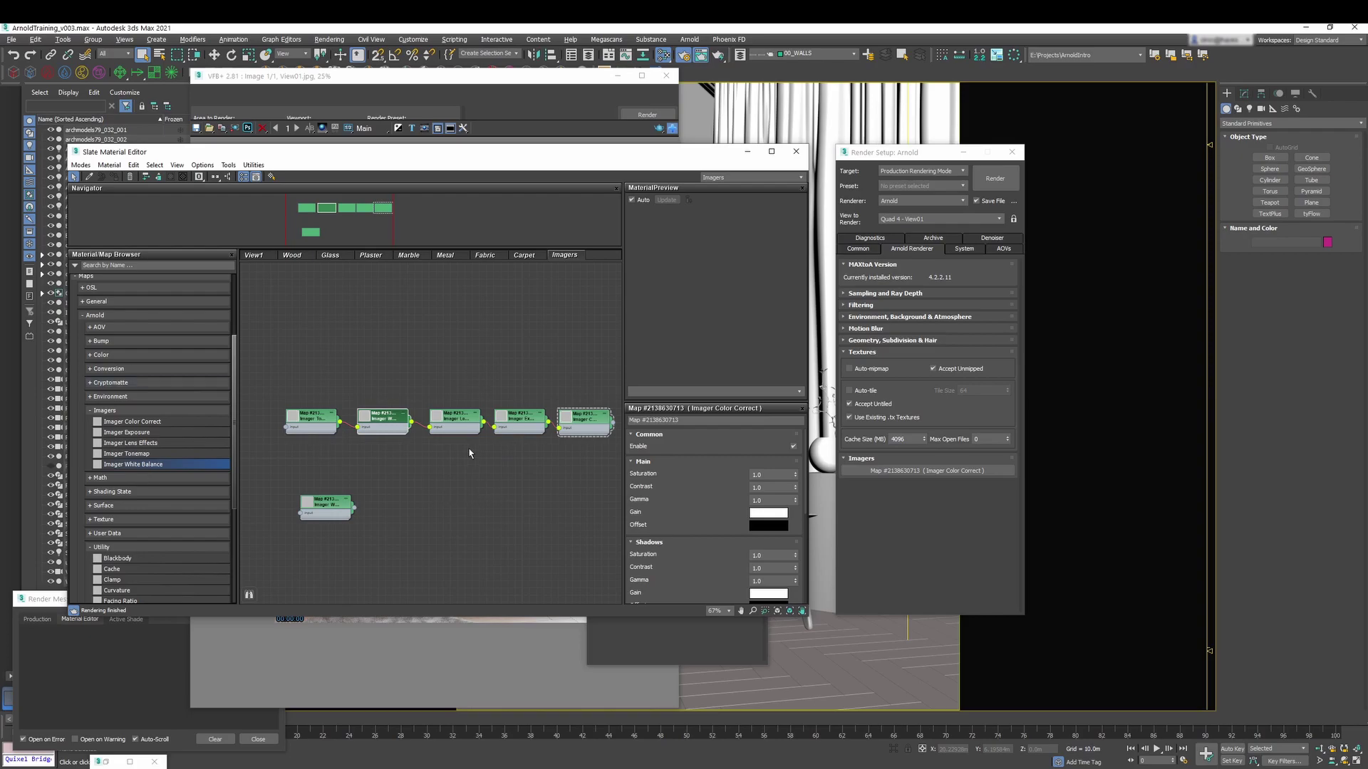
middle_click_drag(520, 425, 502, 428)
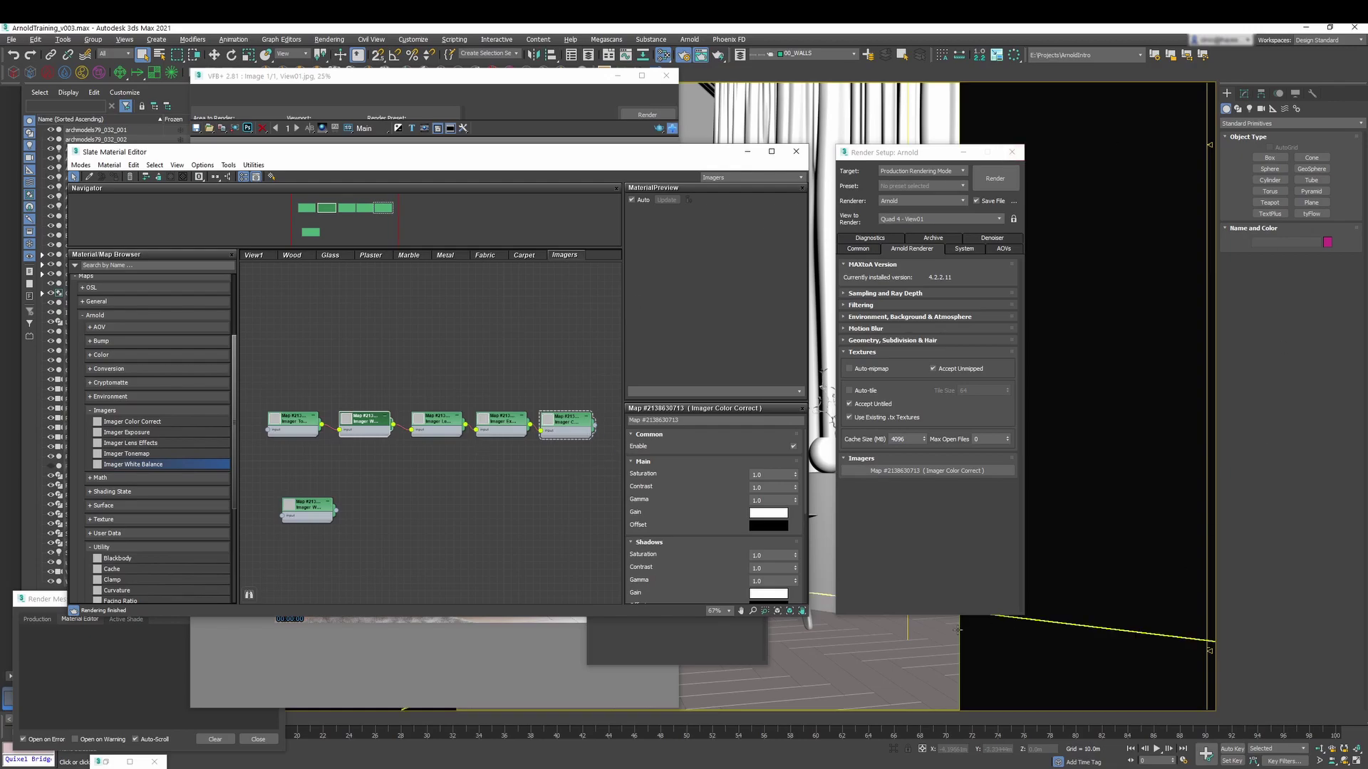
Collapse the Imagers rollout, then the Textures rollout, in Render Setup.
left_click(877, 459)
left_click(889, 352)
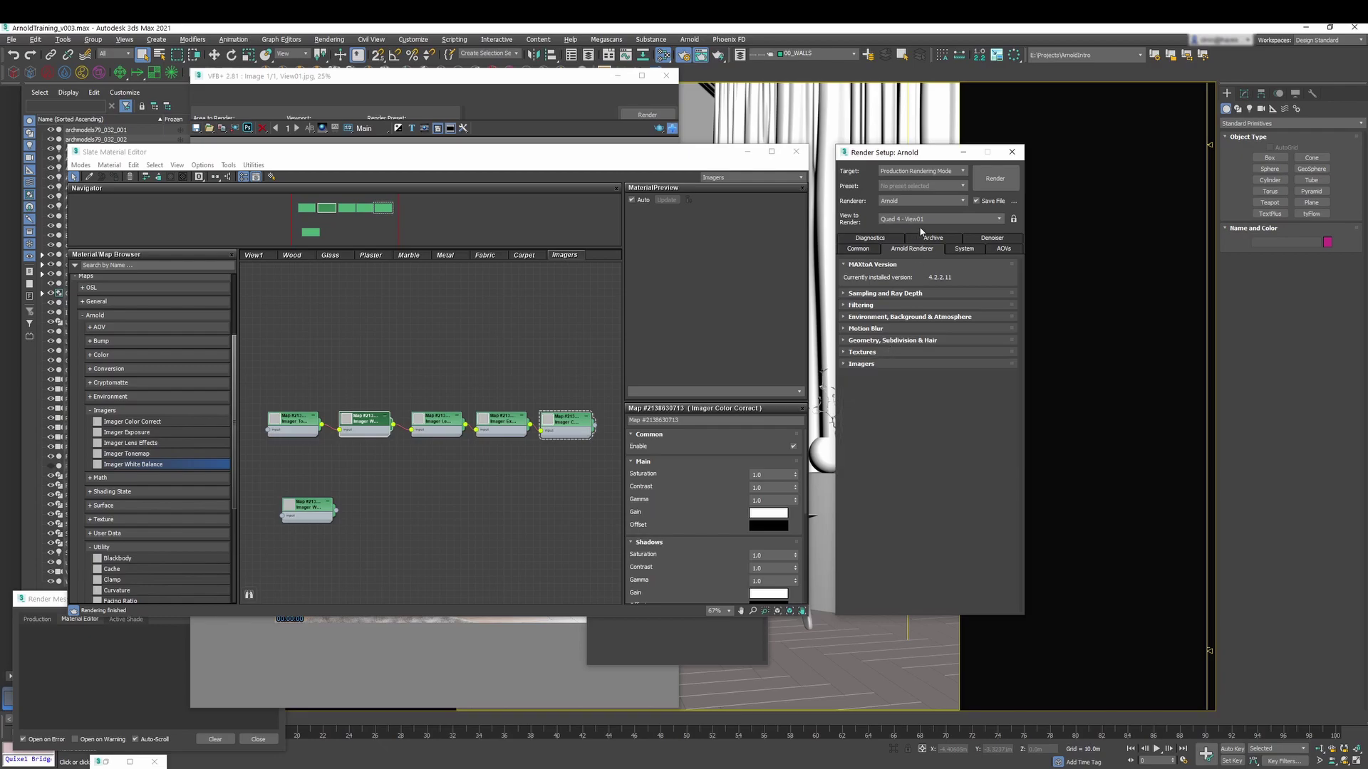